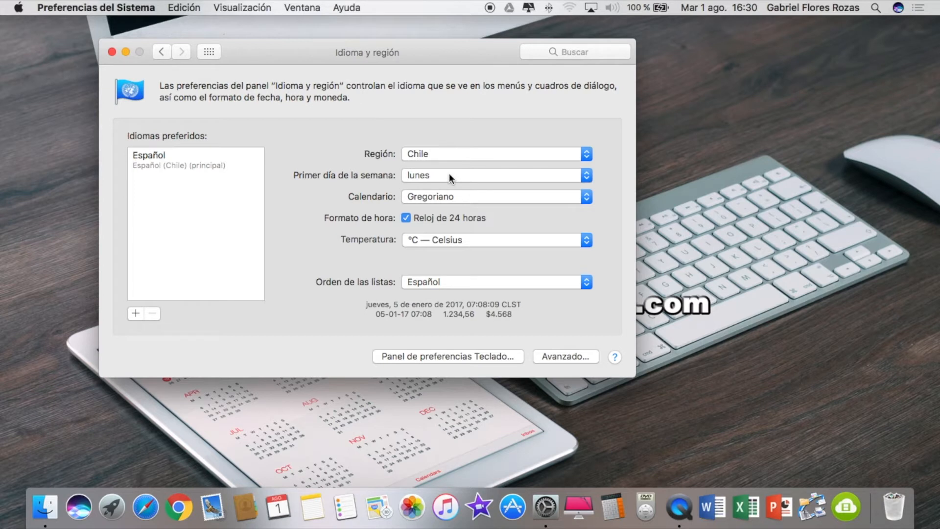
- Check the available options for the calendar type and the list sort order in the Idioma y región settings
click(456, 197)
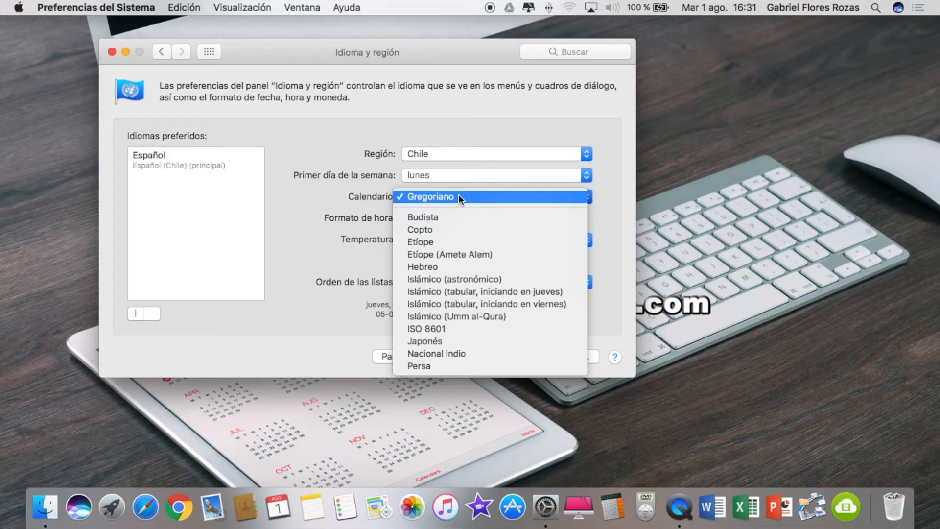
click(325, 192)
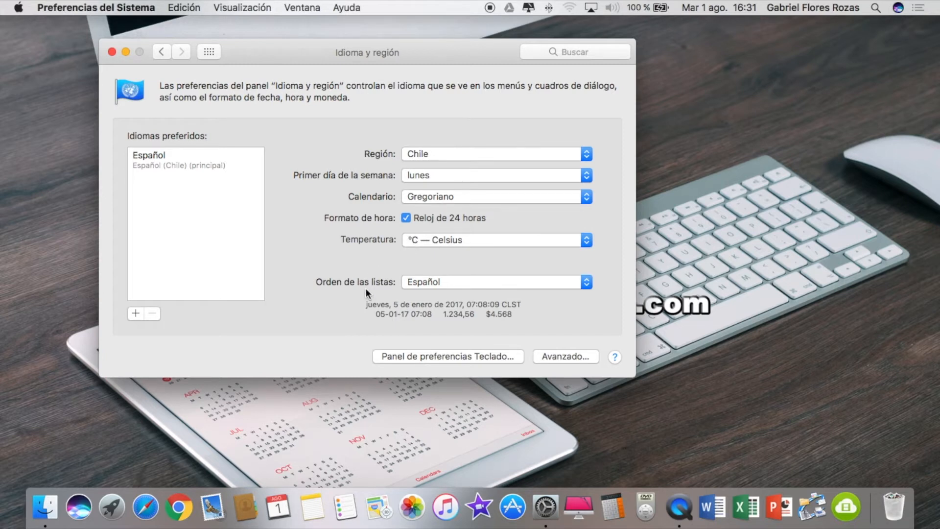
click(454, 282)
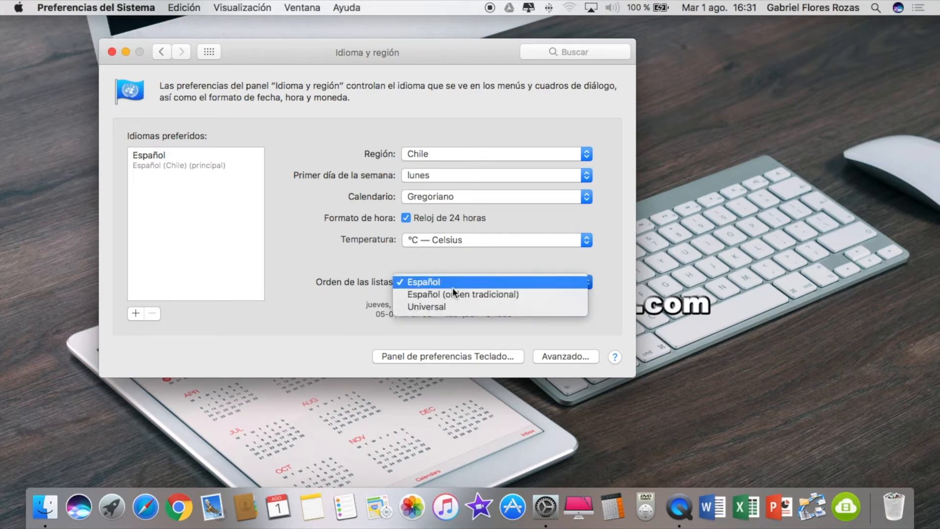
click(324, 285)
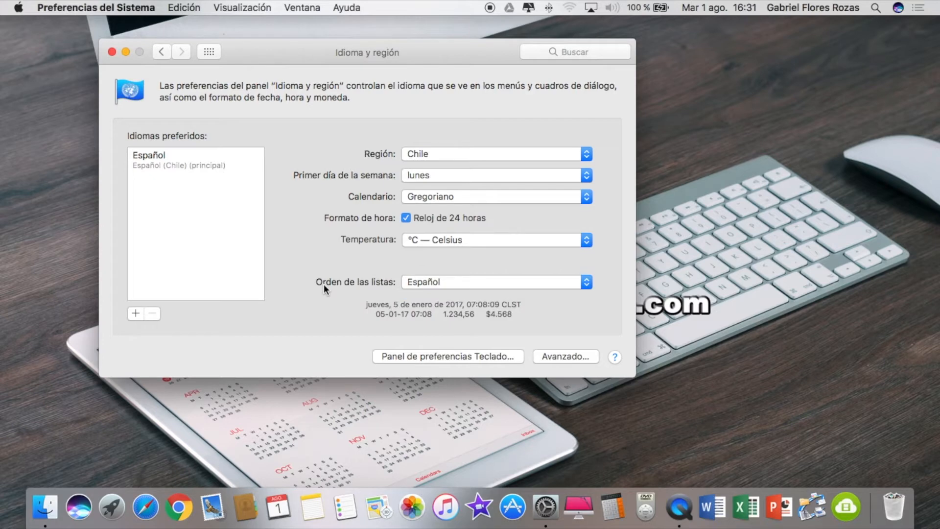
- Open the Seguridad y privacidad settings and review the General, FileVault and Firewall sections
click(209, 52)
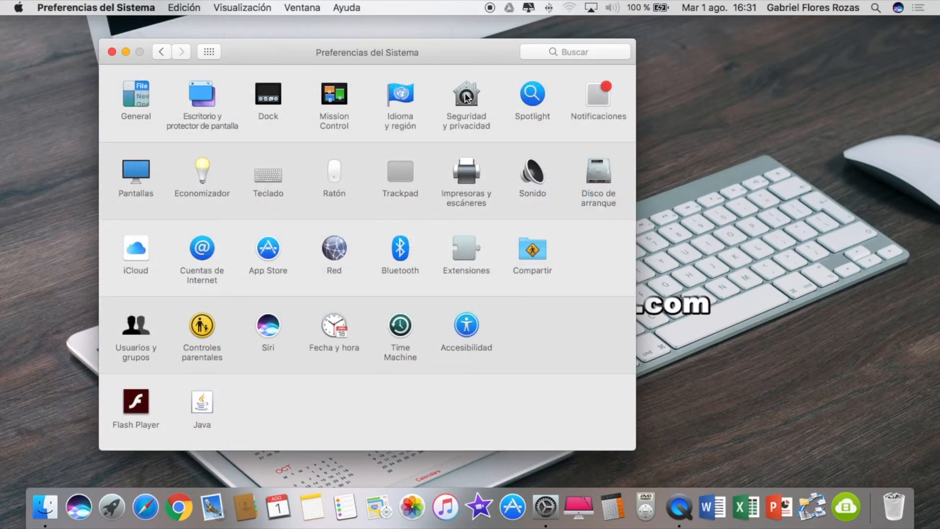
click(467, 96)
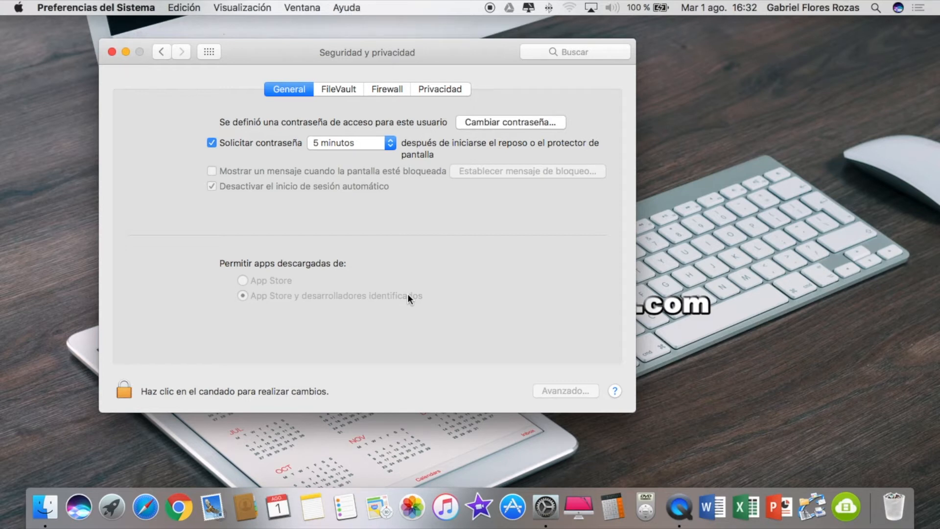
click(339, 92)
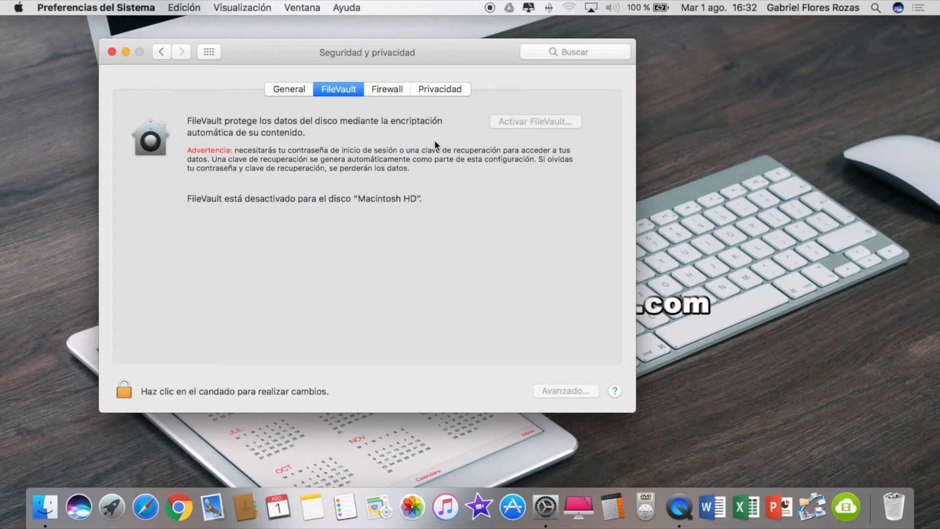
click(391, 89)
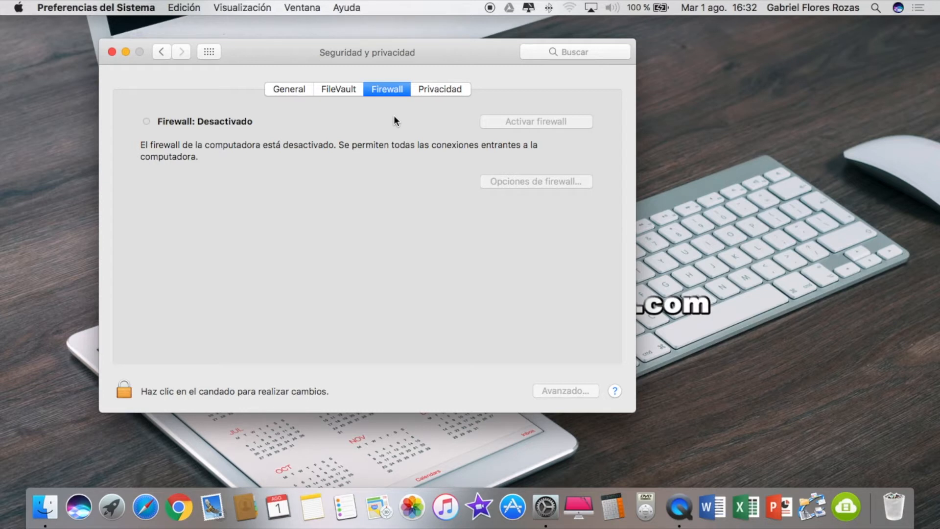
- Unlock the Localización privacy settings with the account password and allow Clima to determine the location
click(443, 87)
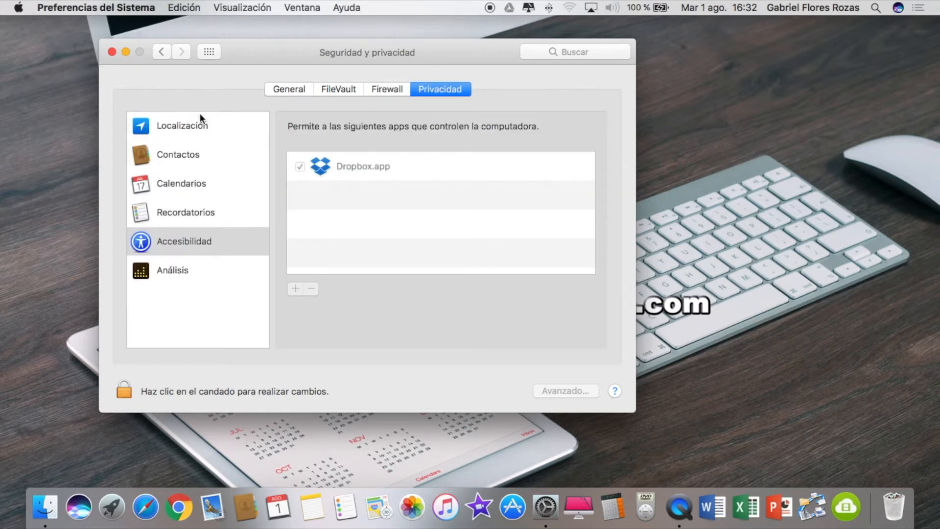
click(168, 125)
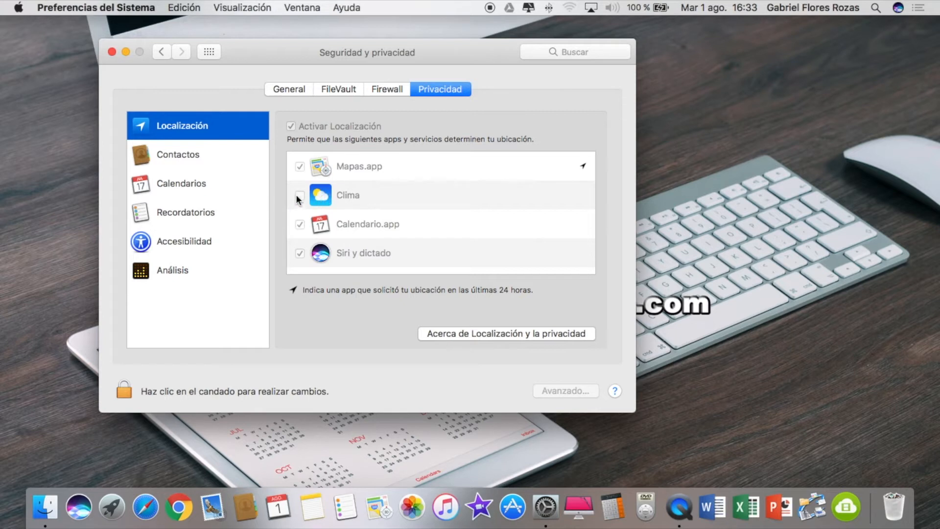
click(122, 390)
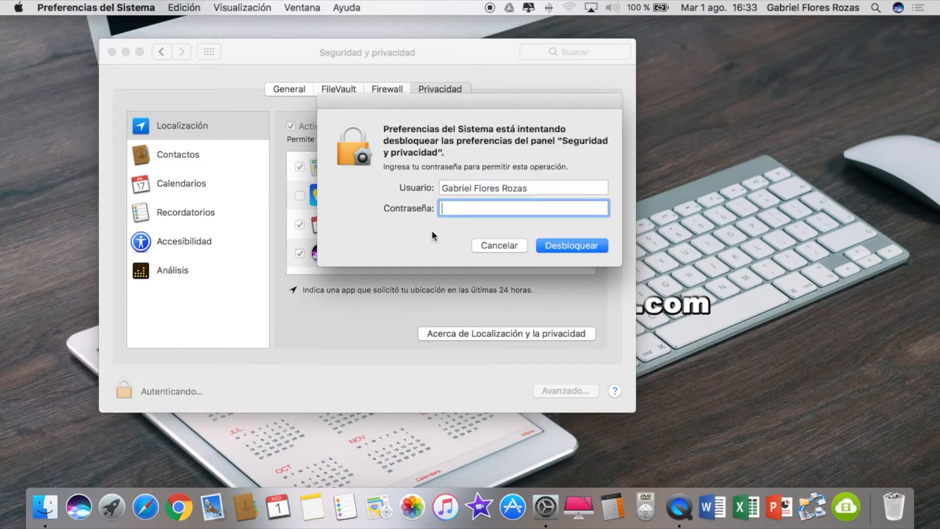
text(••••••••)
key(Return)
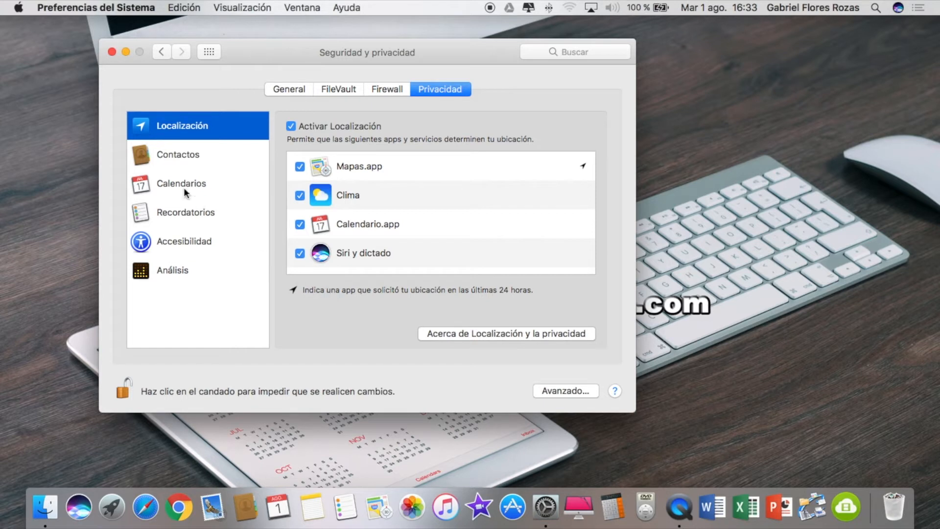
- Review the privacy settings for Contactos, Calendarios, Recordatorios, Accesibilidad and Análisis, and return to the General security options
click(182, 156)
click(191, 187)
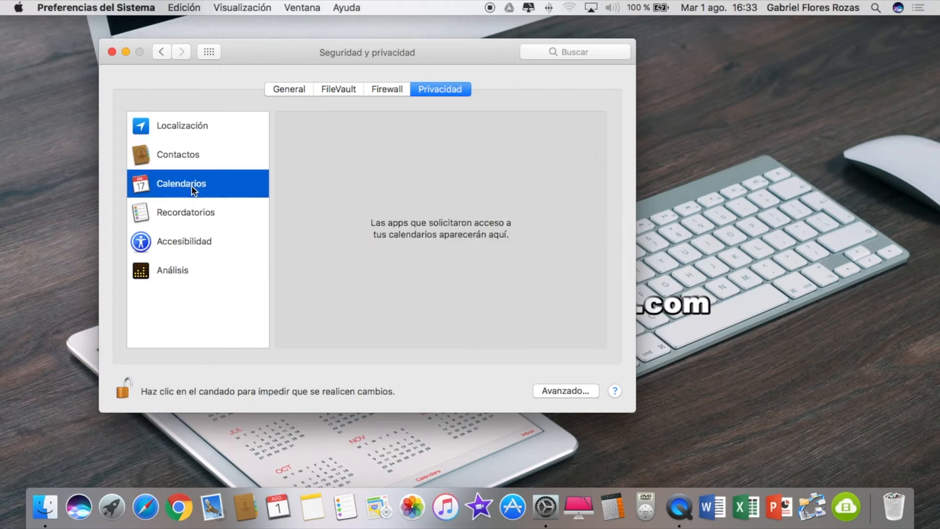
click(191, 215)
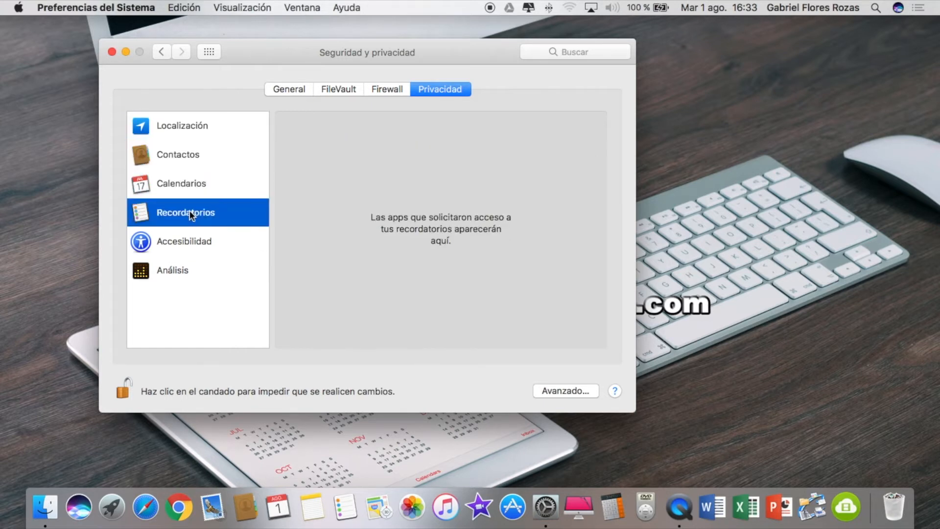
click(192, 246)
click(168, 273)
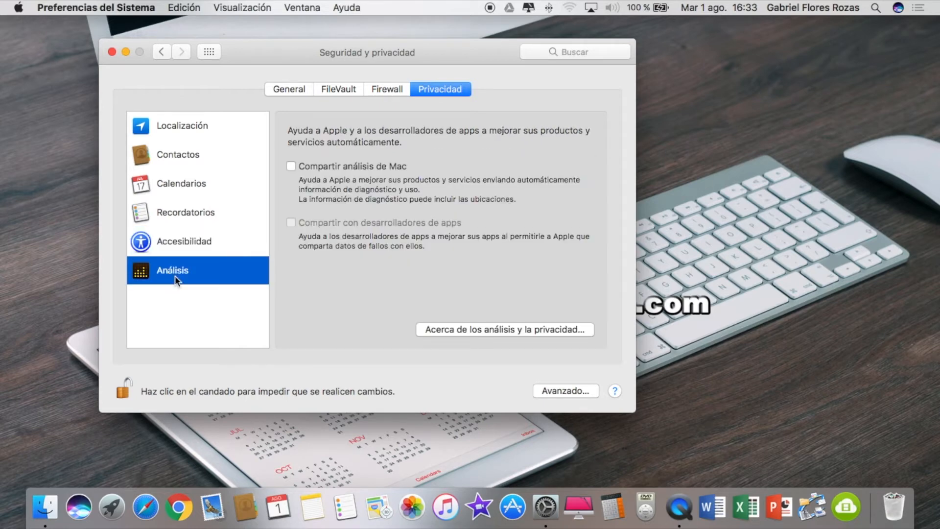
click(283, 93)
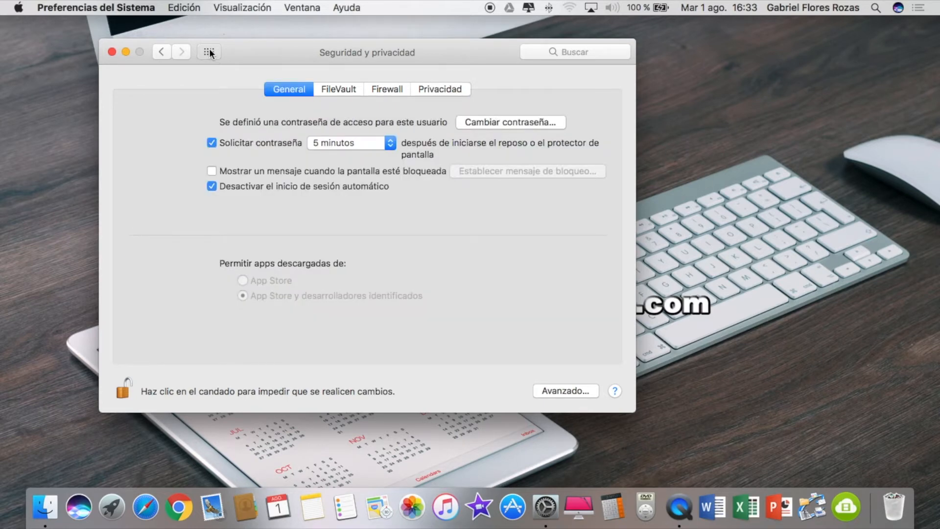
- Open the Spotlight settings and look over the search result categories
click(210, 50)
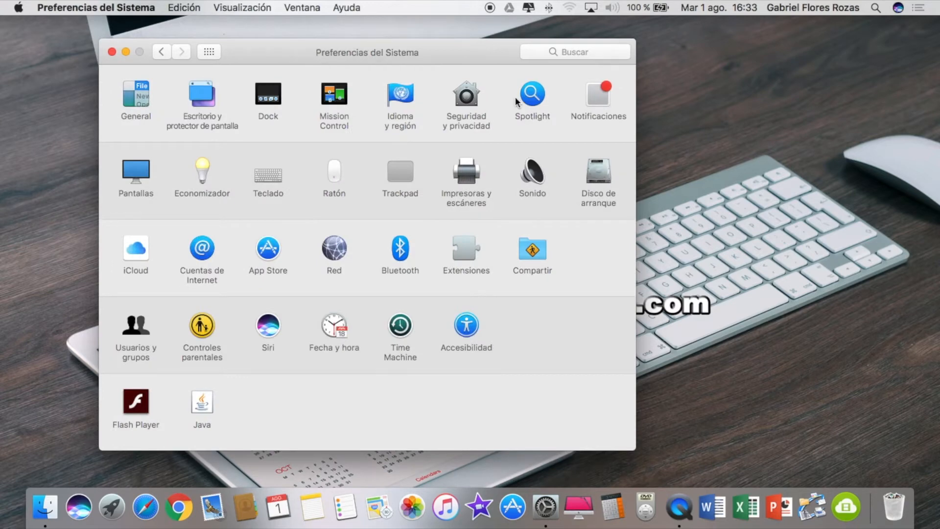
click(535, 94)
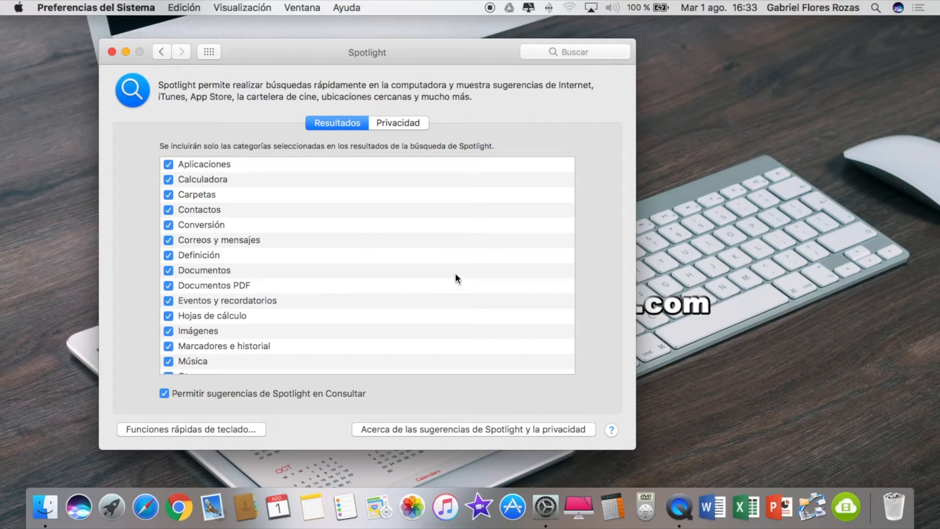
scroll(447, 275, up, 2)
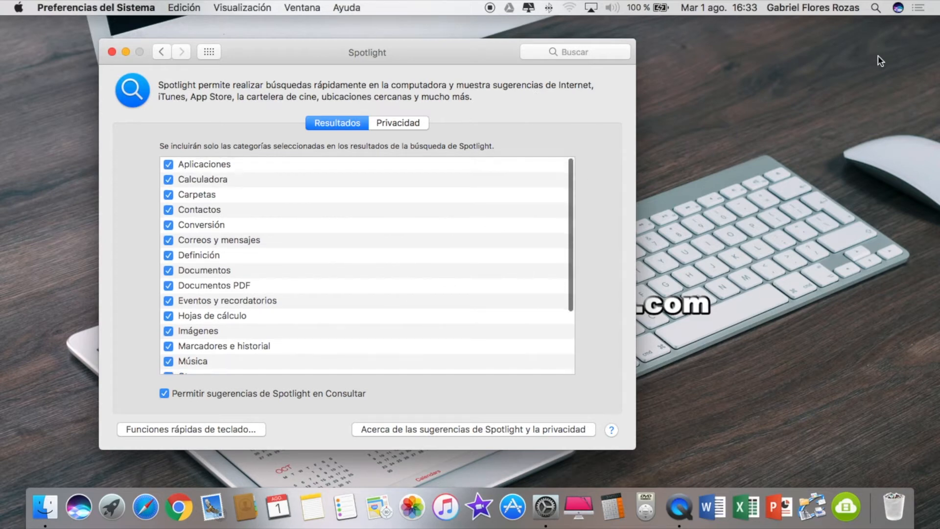
- Bring up the Spotlight search bar twice, dismissing it each time, and view the remaining result categories
click(874, 9)
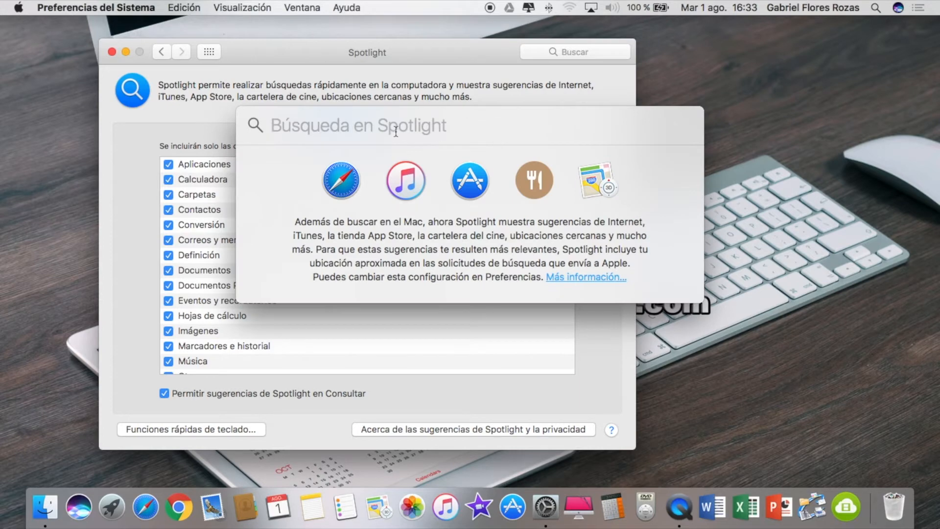
click(430, 50)
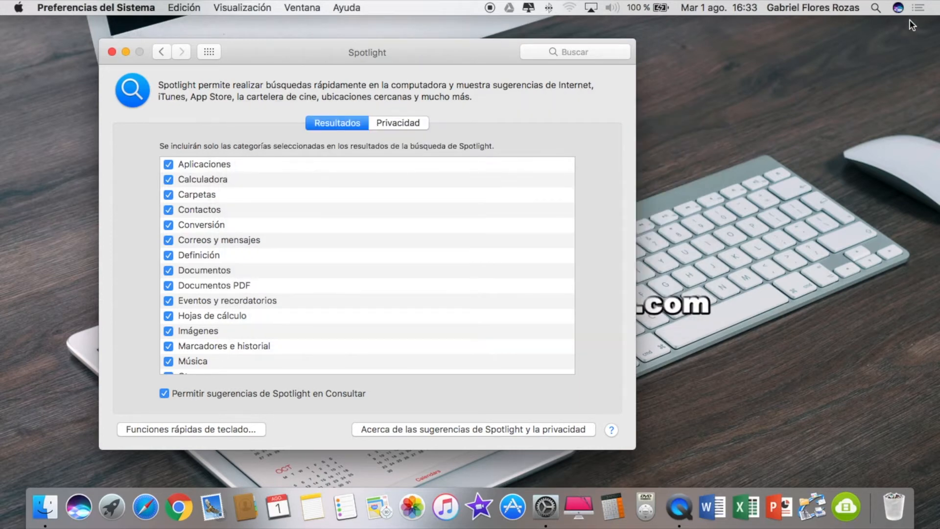
click(875, 7)
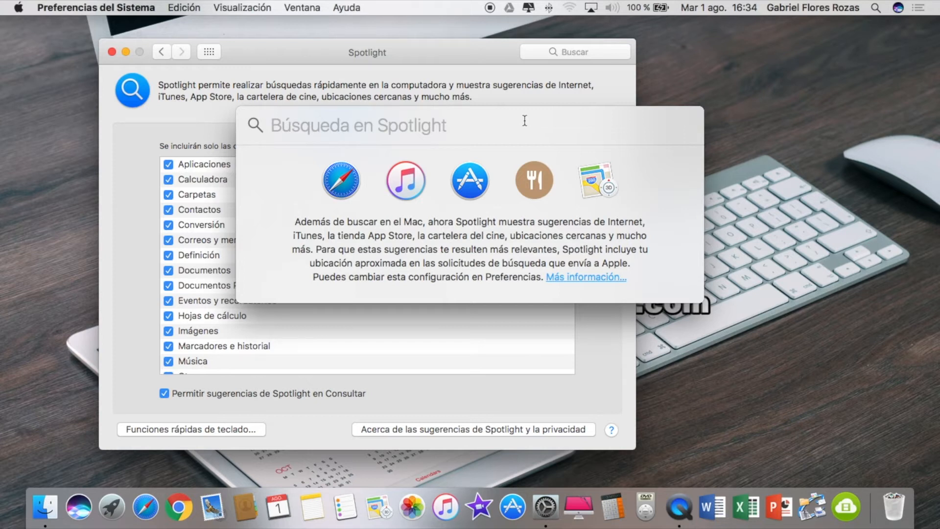
click(461, 47)
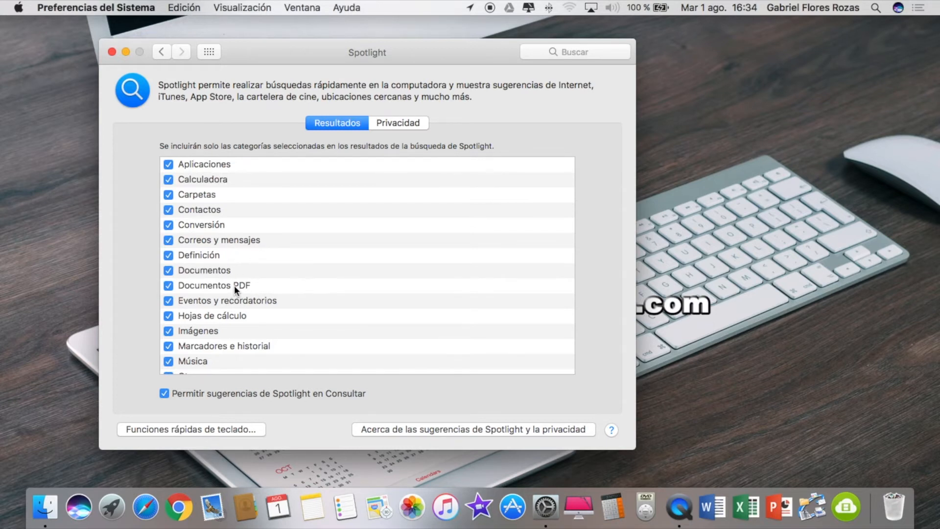
scroll(271, 325, down, 3)
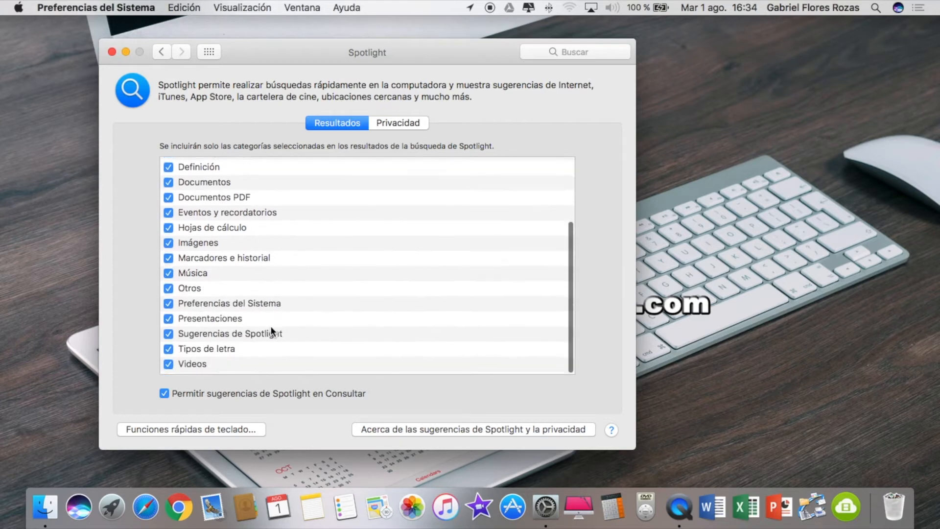
- Exclude the Artes Marciales folder in Google Drive from Spotlight searches
click(404, 122)
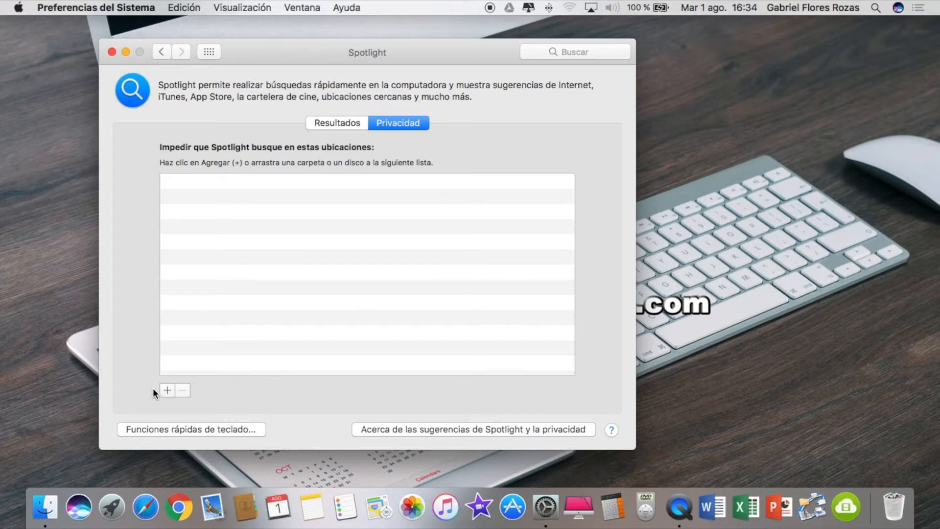
click(167, 390)
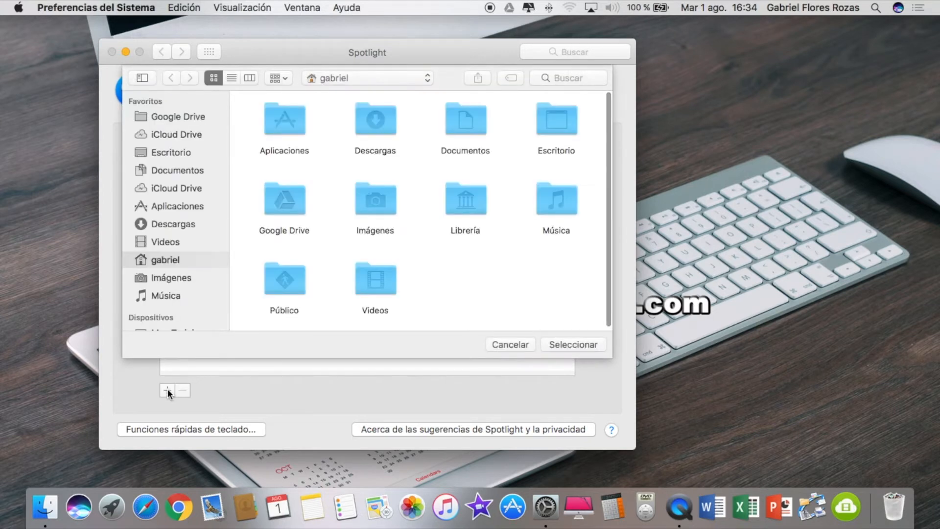
click(175, 115)
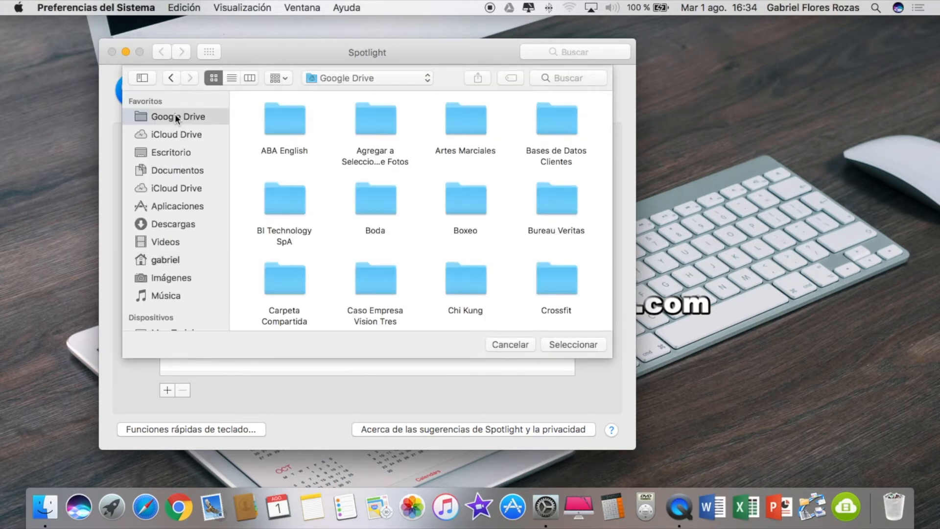
scroll(448, 197, up, 2)
click(472, 116)
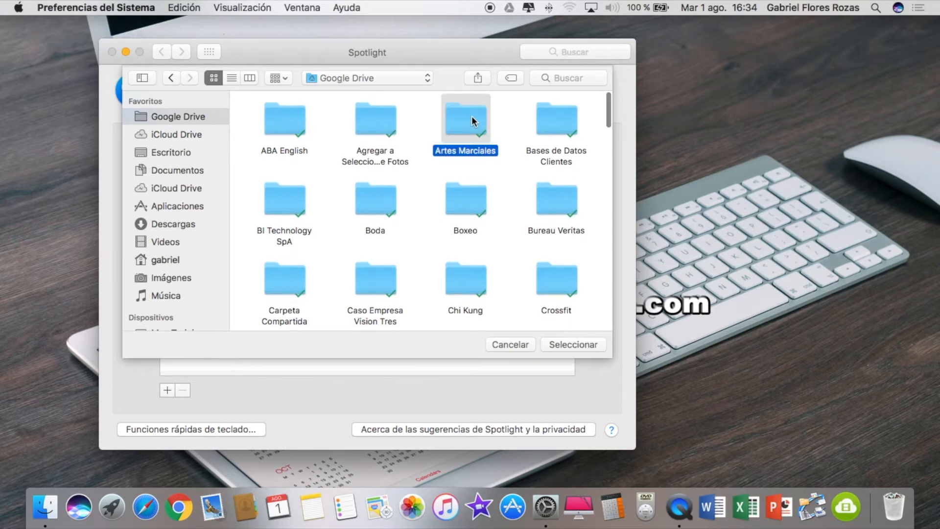
click(585, 343)
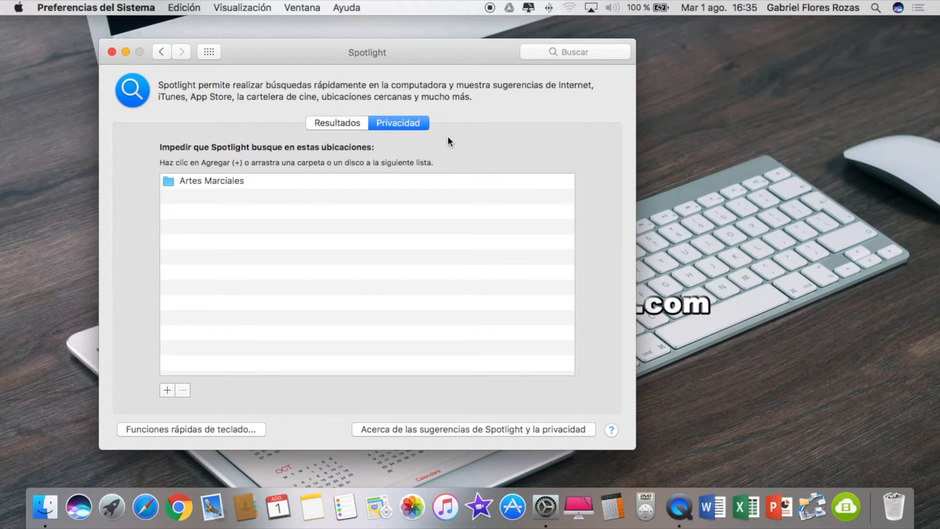
- Bring up and dismiss the Spotlight search bar, and remove the Artes Marciales folder from Spotlight's excluded locations
click(876, 9)
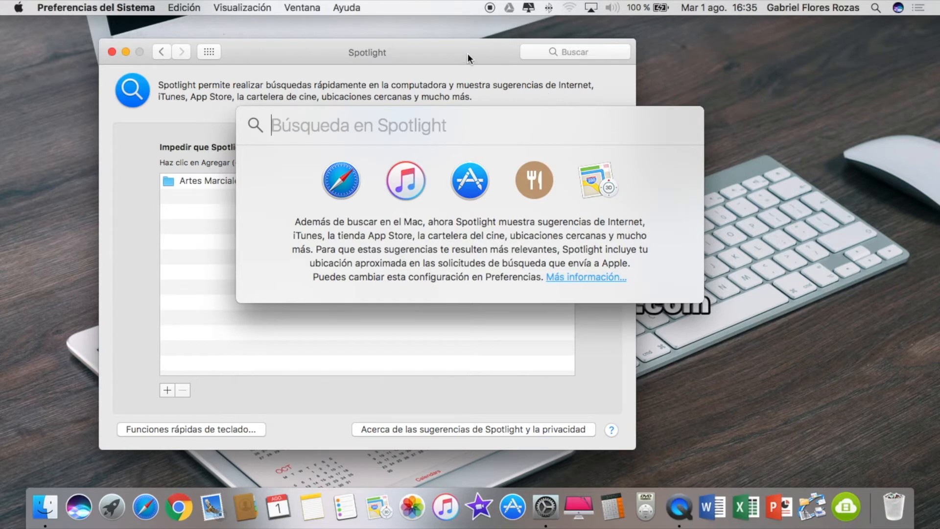
key(Escape)
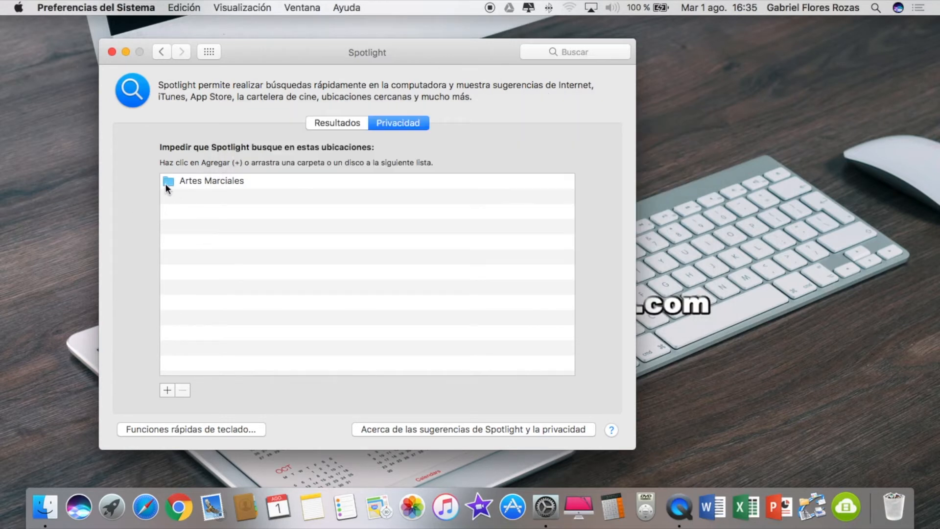
click(224, 181)
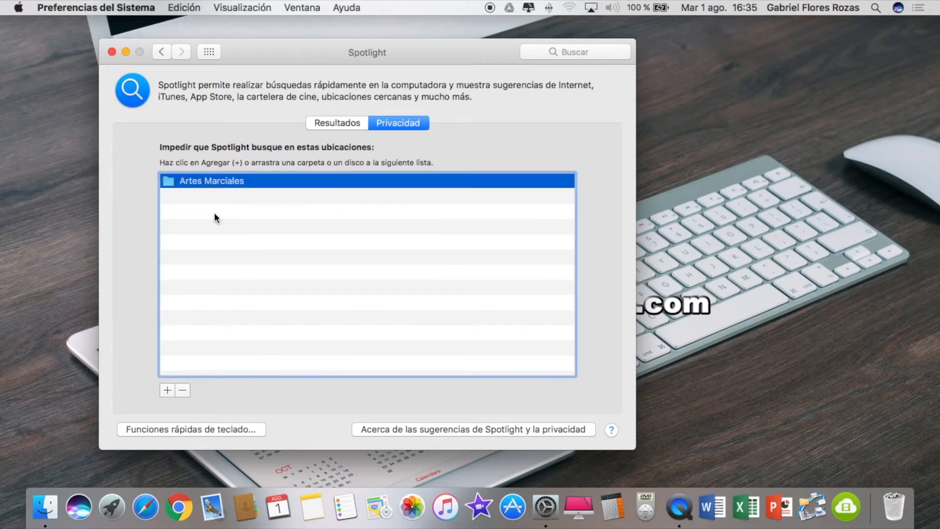
click(182, 390)
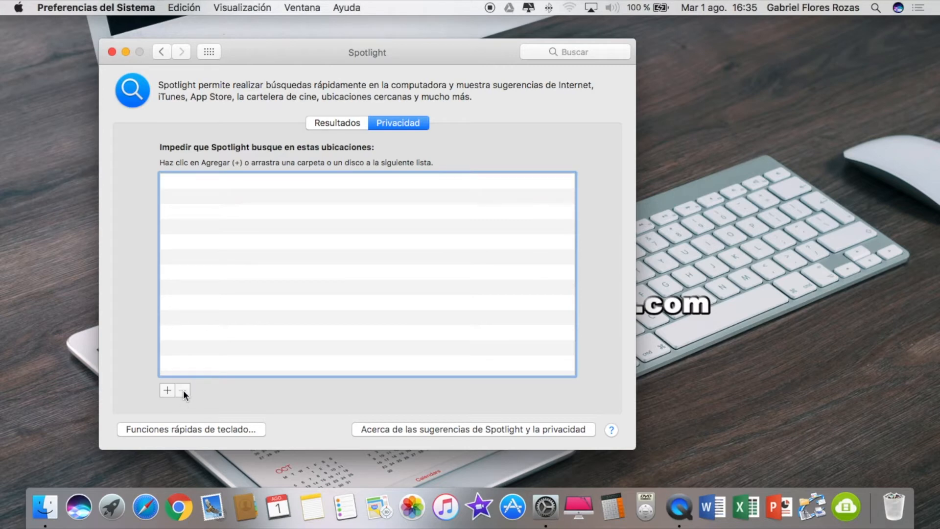
- Return to the settings overview and open the Notificaciones settings
click(209, 51)
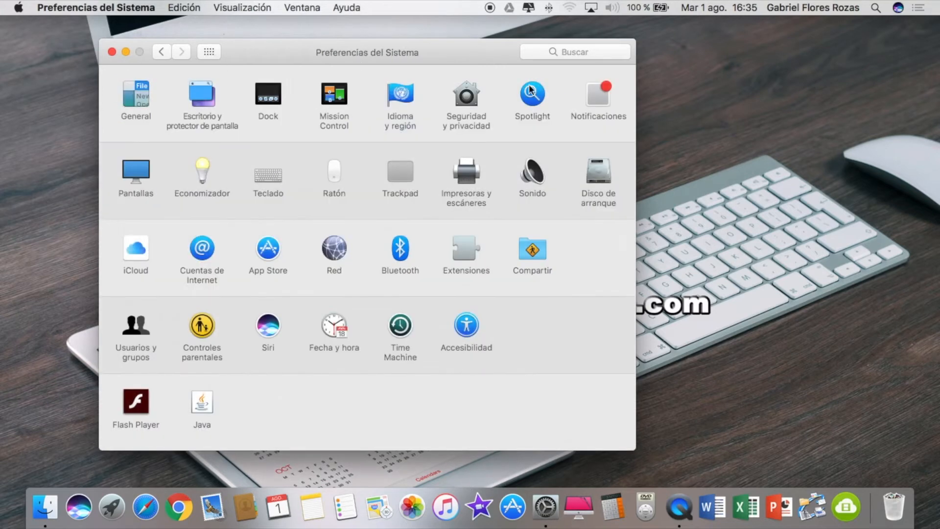
click(598, 98)
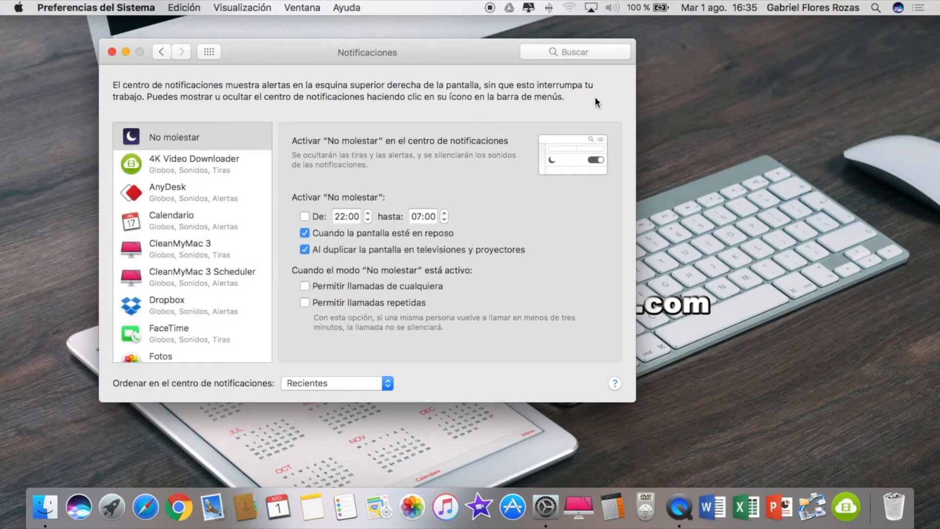
- Show the notification centre's Hoy view, look through its widgets, and allow Clima to use the current location
click(917, 9)
click(778, 31)
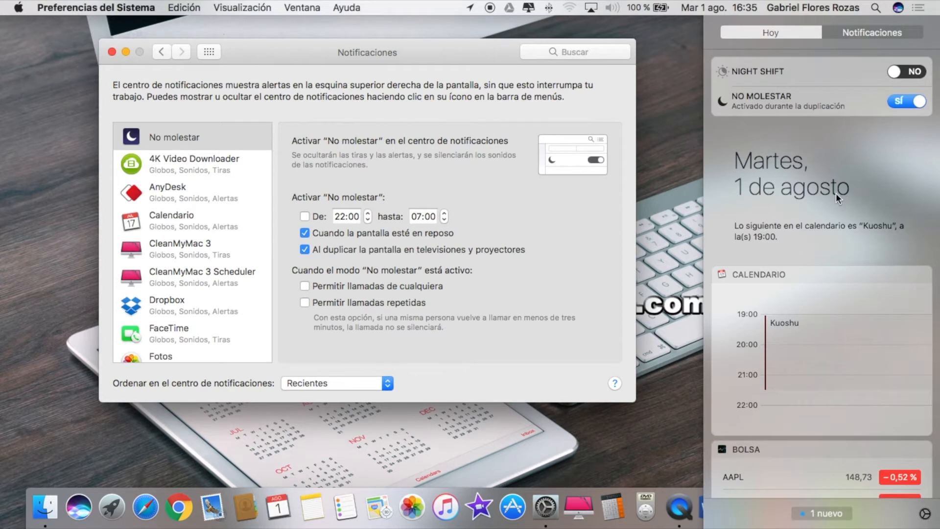
scroll(836, 193, down, 4)
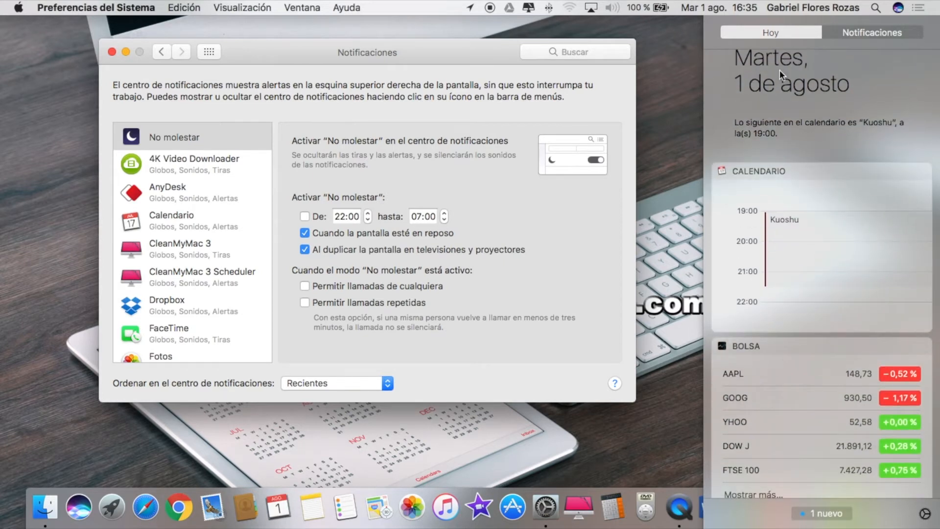
scroll(849, 221, down, 5)
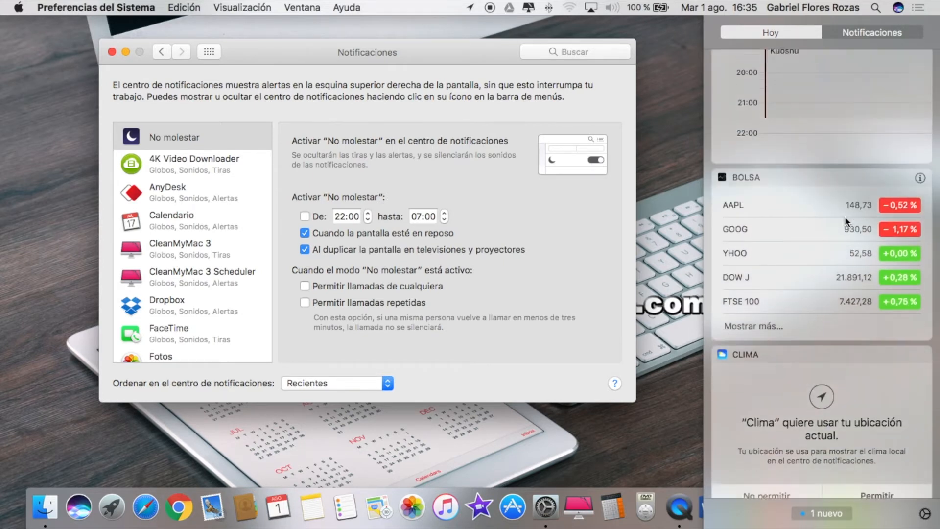
scroll(774, 234, down, 5)
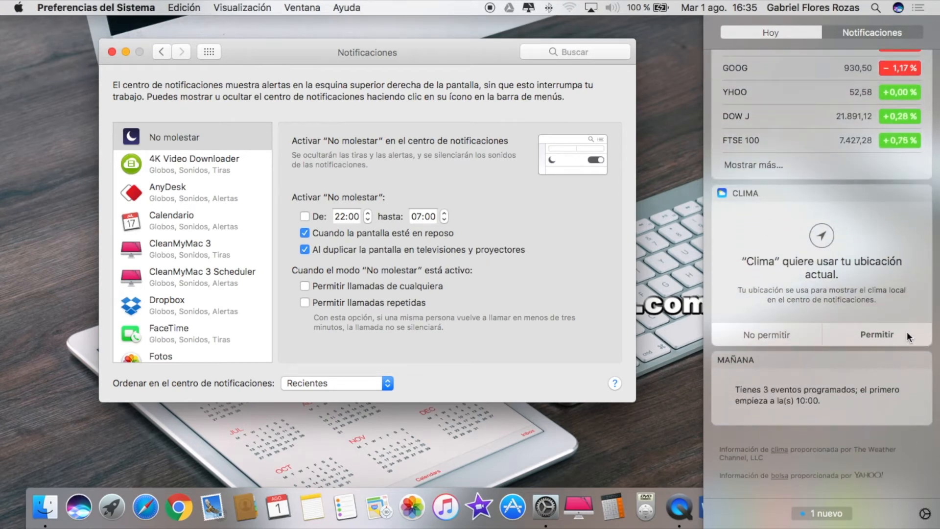
click(881, 336)
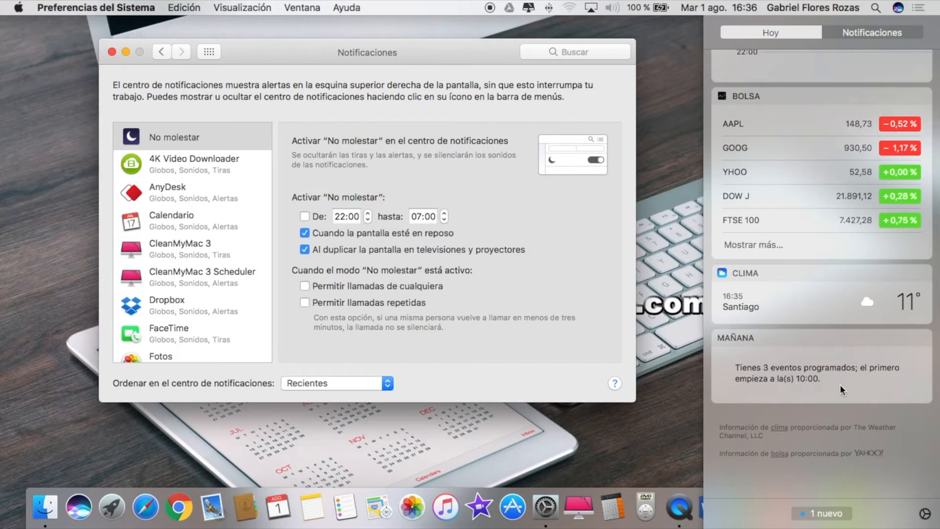
- Look through the past notifications listed in the notification centre, and close the notification centre
click(857, 33)
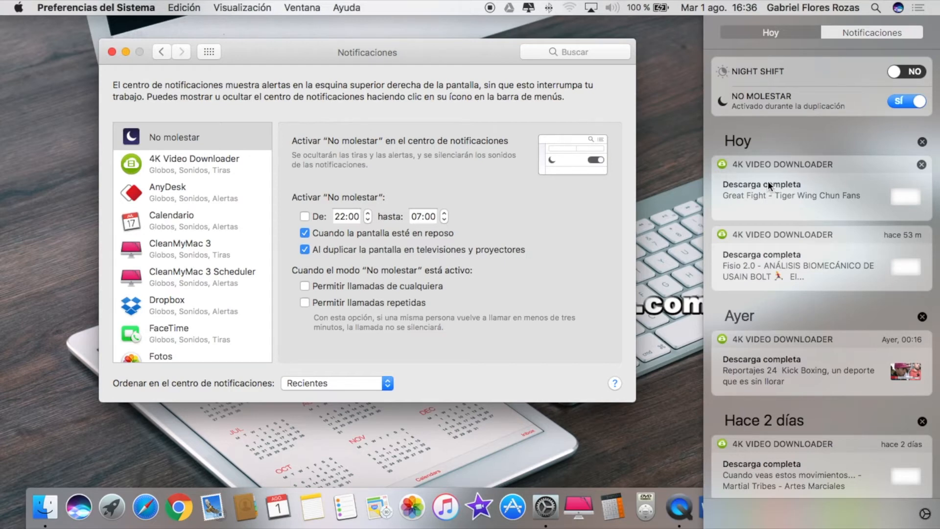
scroll(772, 316, down, 2)
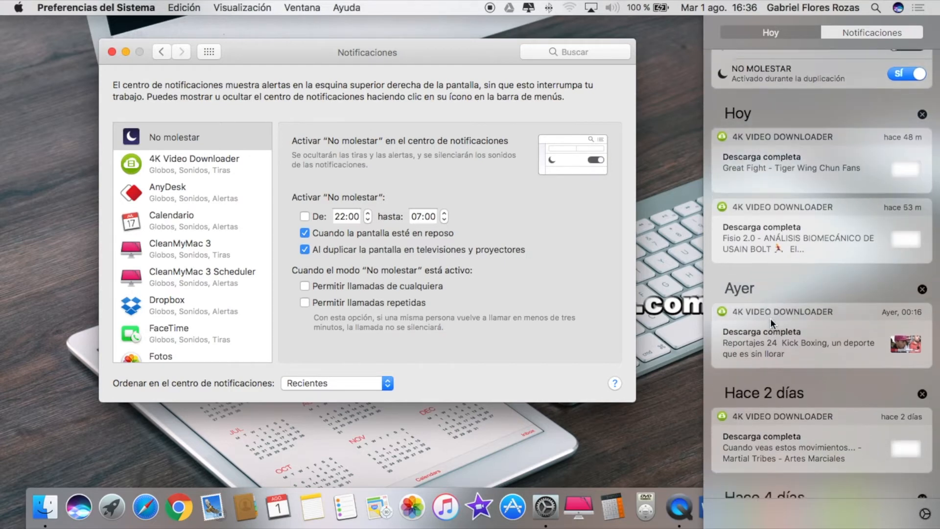
scroll(876, 363, down, 5)
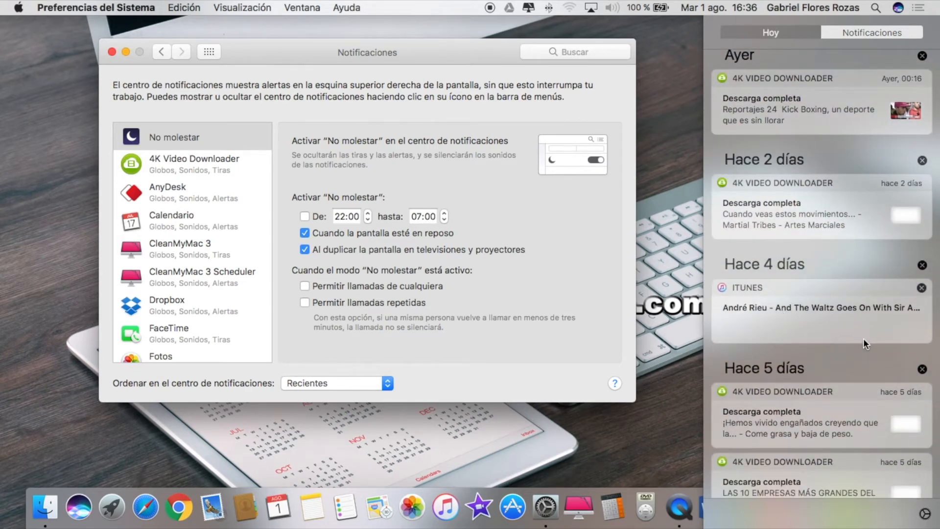
scroll(865, 337, down, 4)
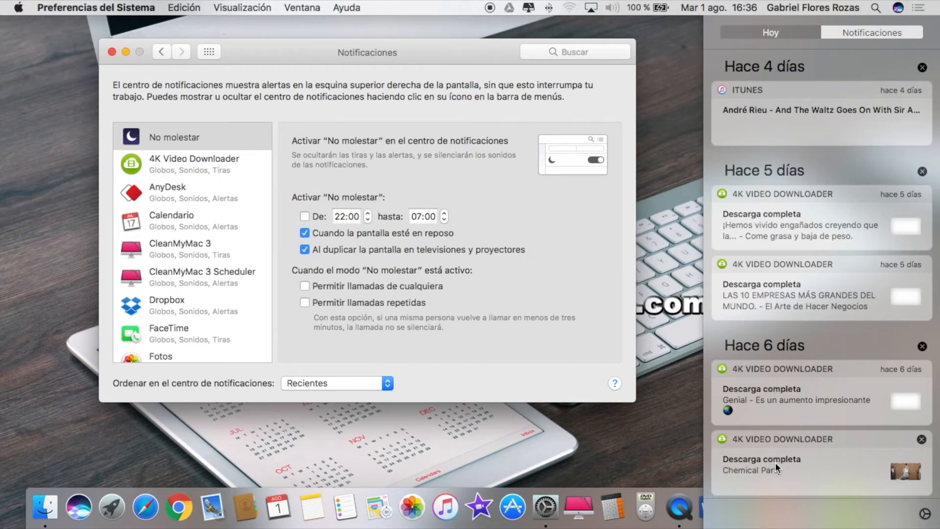
click(568, 284)
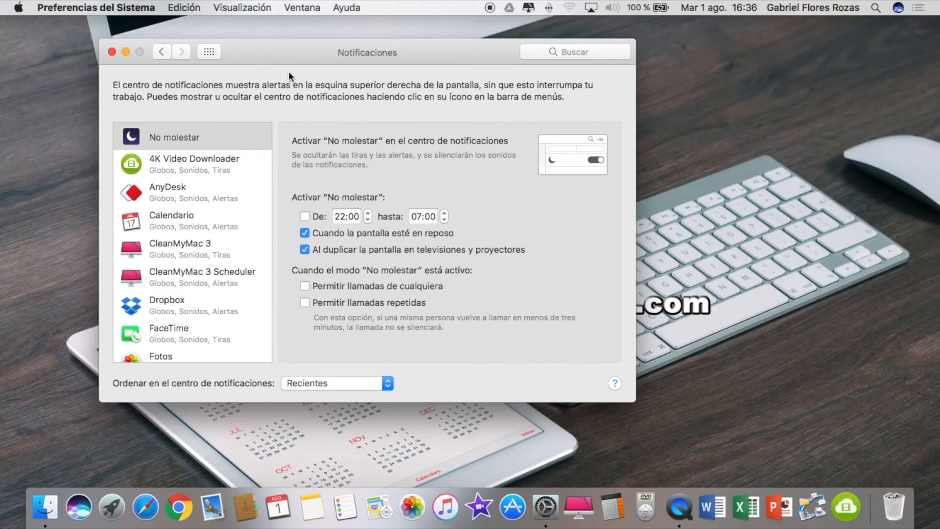
- Look through the list of apps in the Notificaciones settings
scroll(196, 251, down, 2)
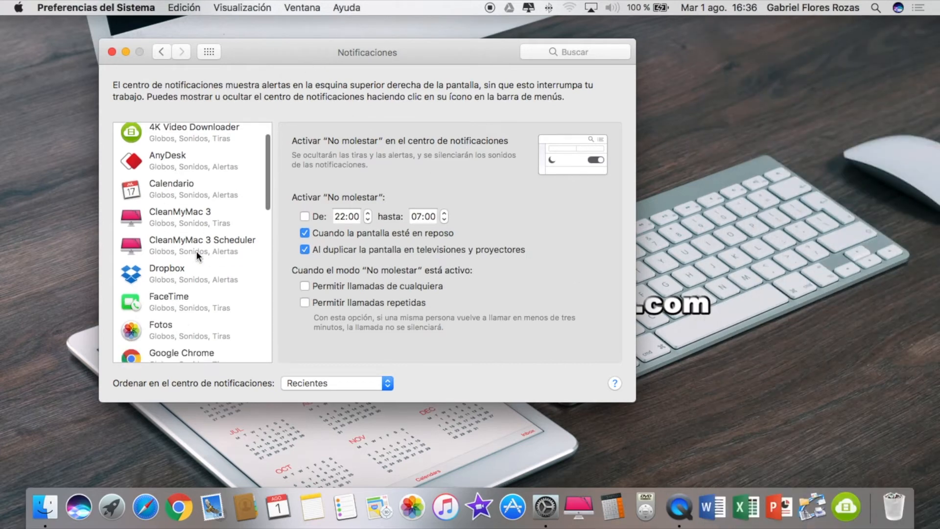
scroll(196, 251, up, 2)
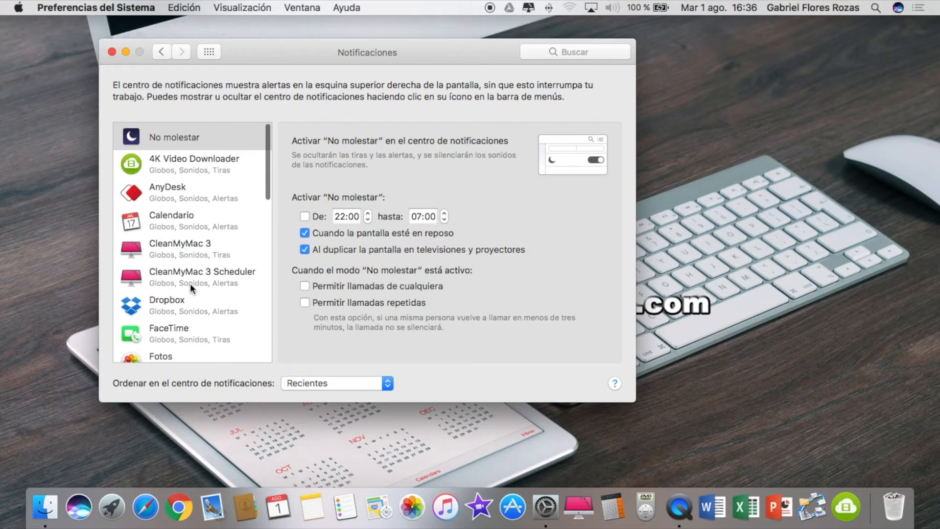
scroll(188, 272, down, 8)
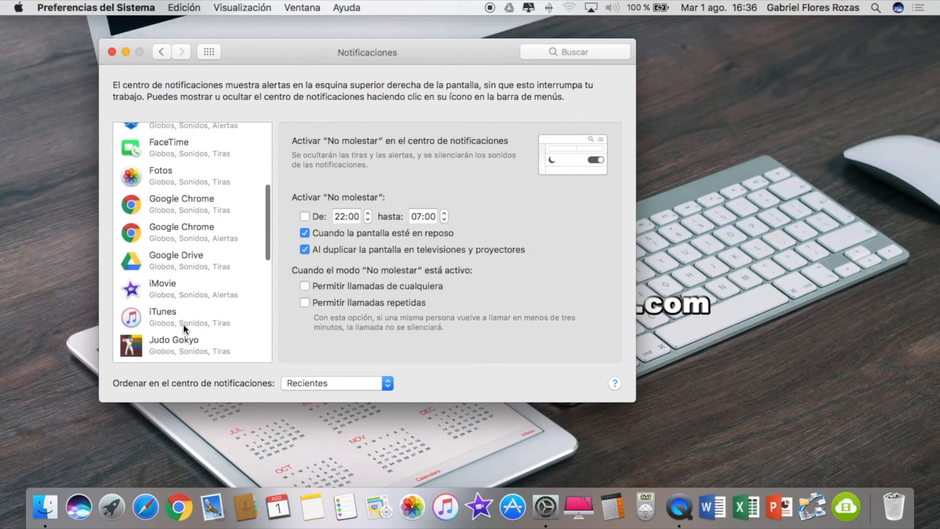
scroll(183, 323, down, 5)
scroll(183, 325, up, 5)
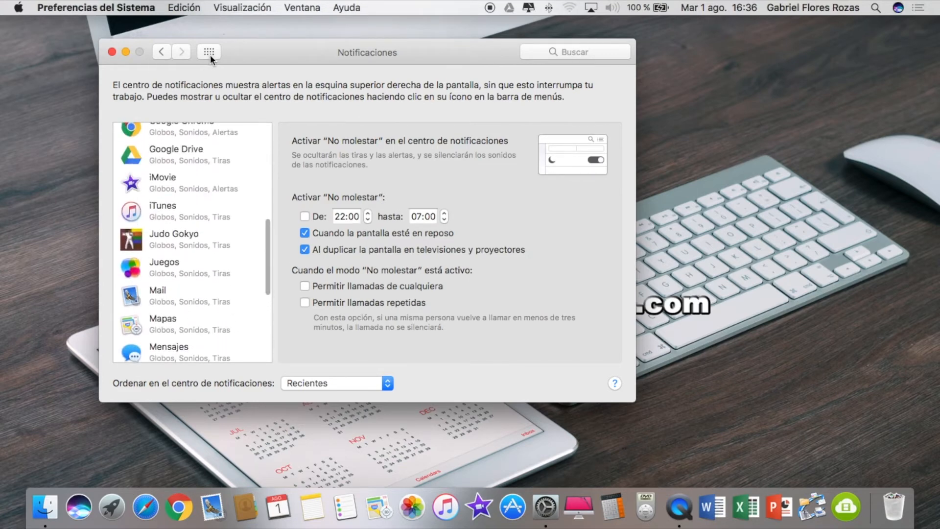
- Open the Pantallas settings from the settings overview and reposition the SAMSUNG display window
click(209, 52)
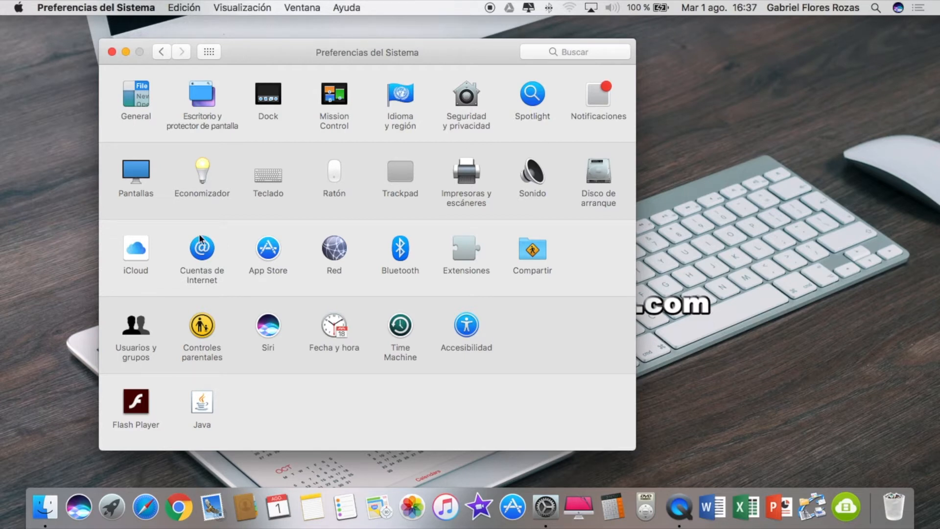
click(137, 169)
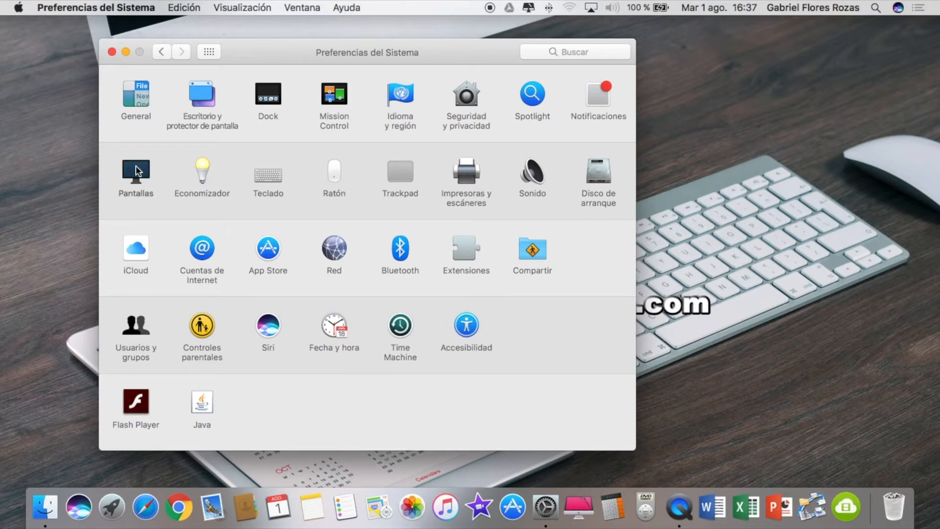
drag(299, 45, 271, 82)
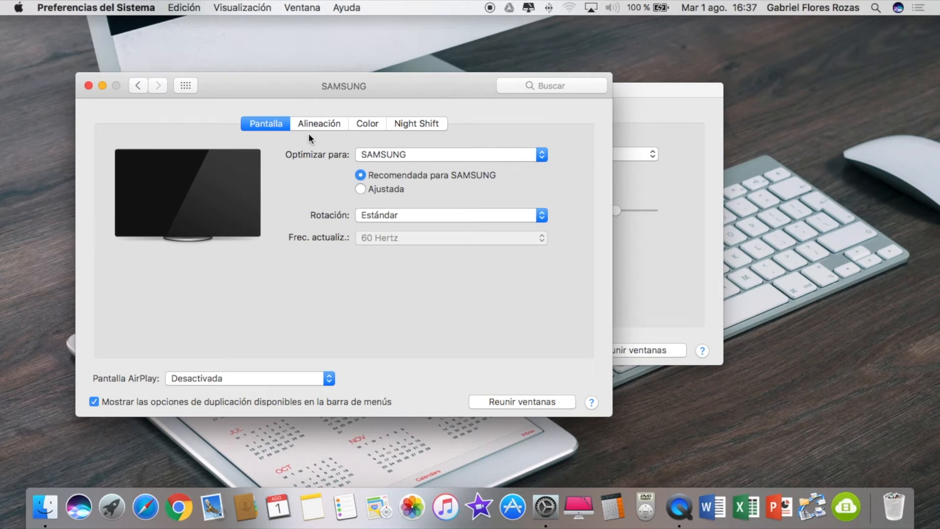
- View the SAMSUNG display's alignment settings and look through its list of colour profiles
click(320, 124)
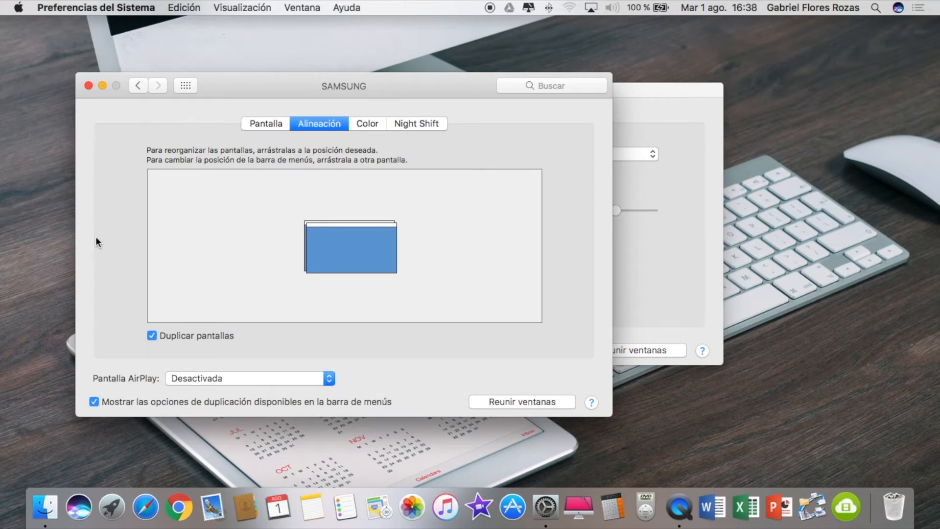
click(368, 123)
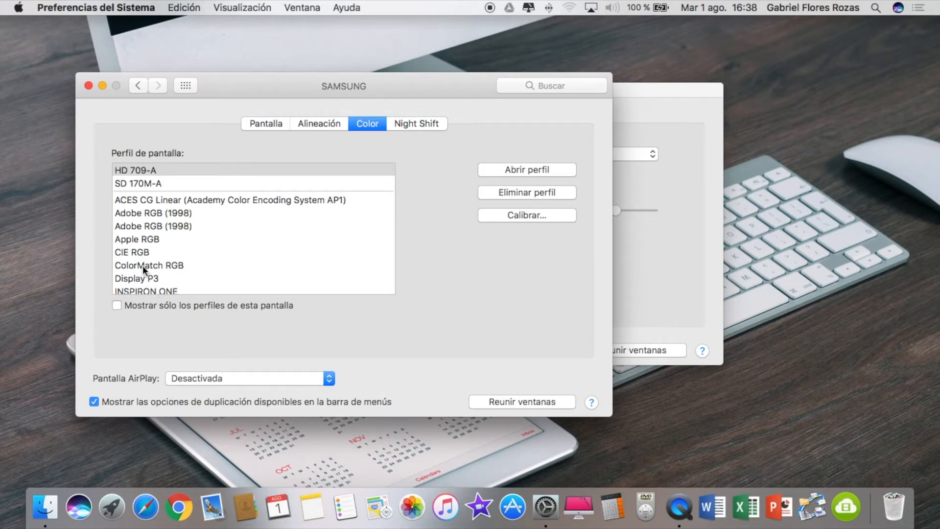
scroll(193, 265, down, 3)
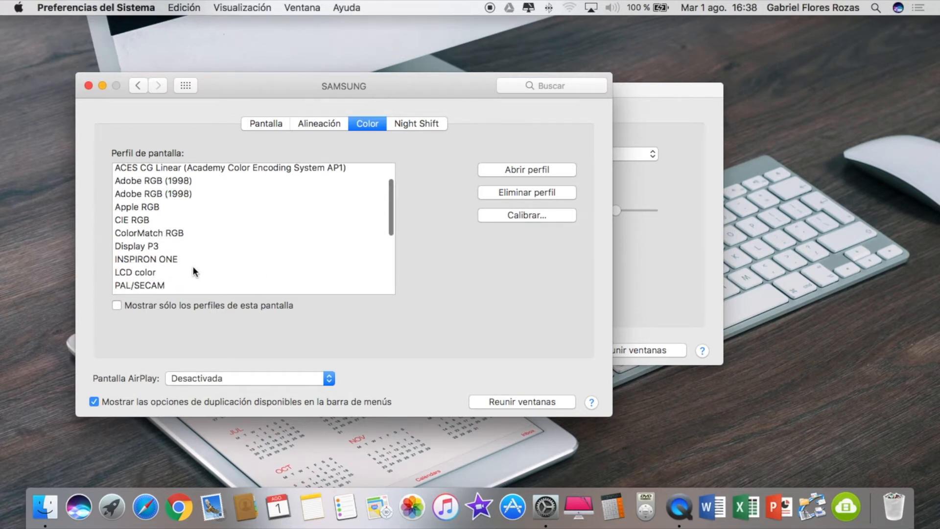
scroll(199, 244, down, 5)
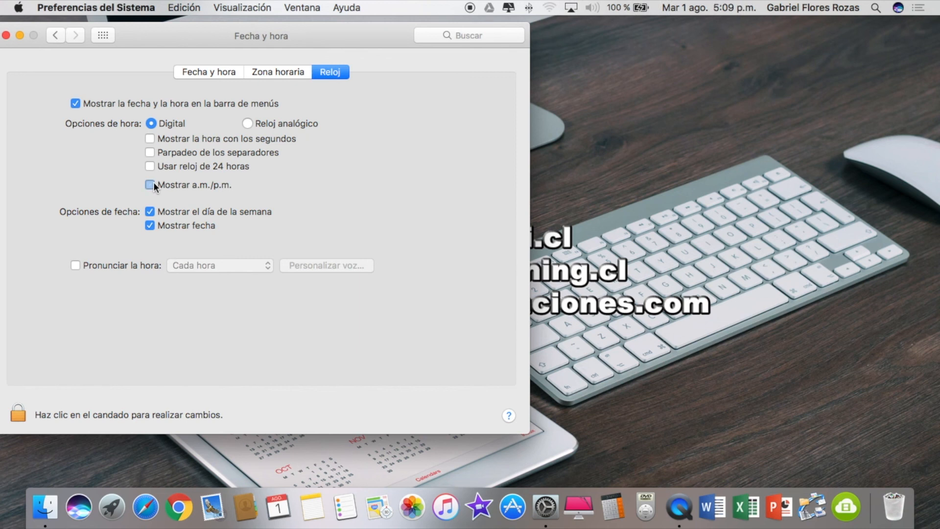
- Set the menu bar clock to the 24-hour format, and switch its date display off and back on twice
click(149, 167)
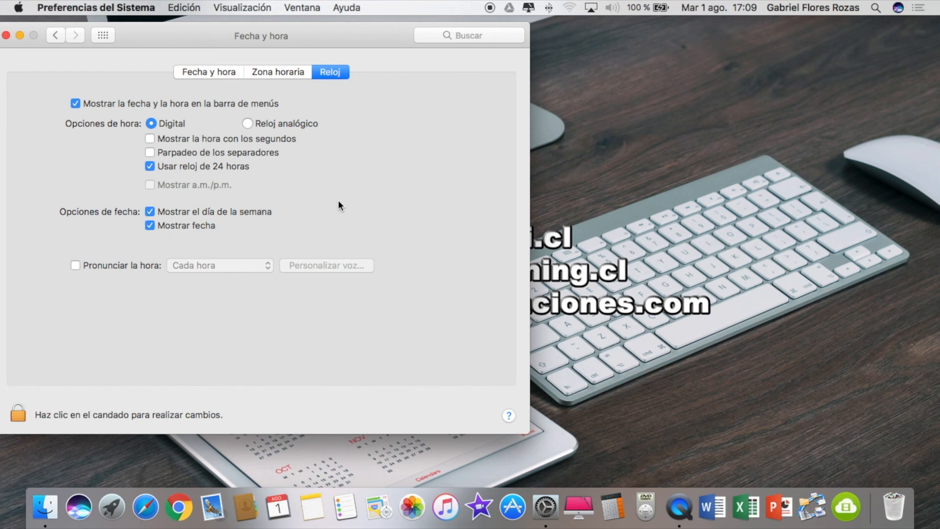
click(150, 225)
click(150, 226)
click(150, 225)
click(150, 226)
- Open the Time Machine settings, try to turn on automatic backups, and cancel the backup disk selection
click(102, 35)
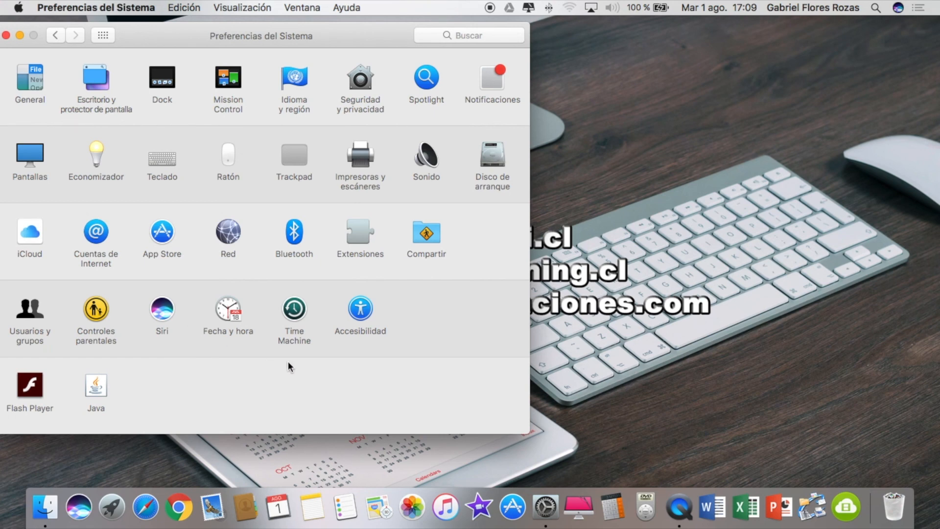
click(295, 311)
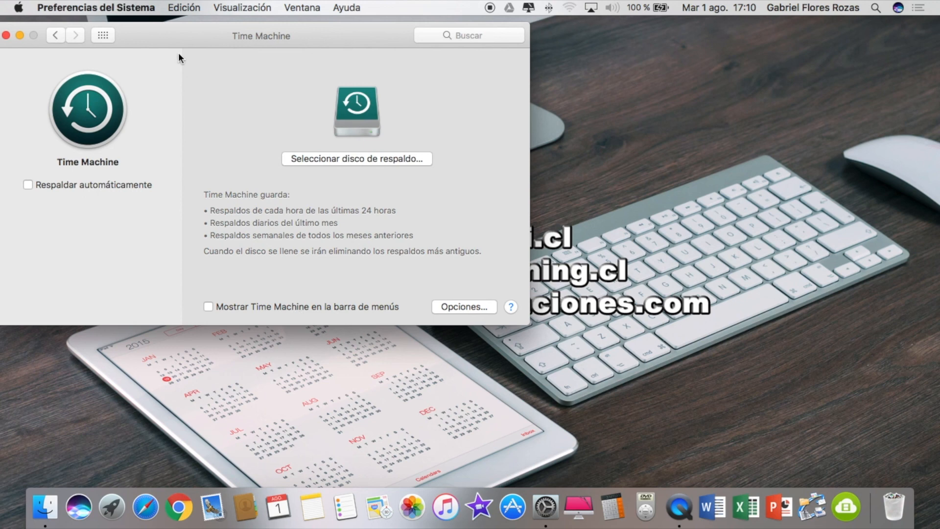
drag(167, 39, 263, 75)
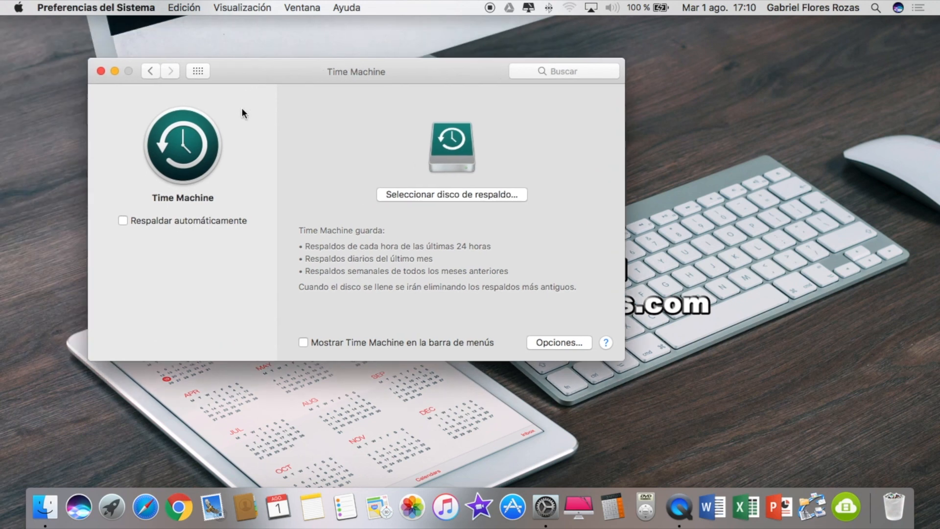
click(122, 218)
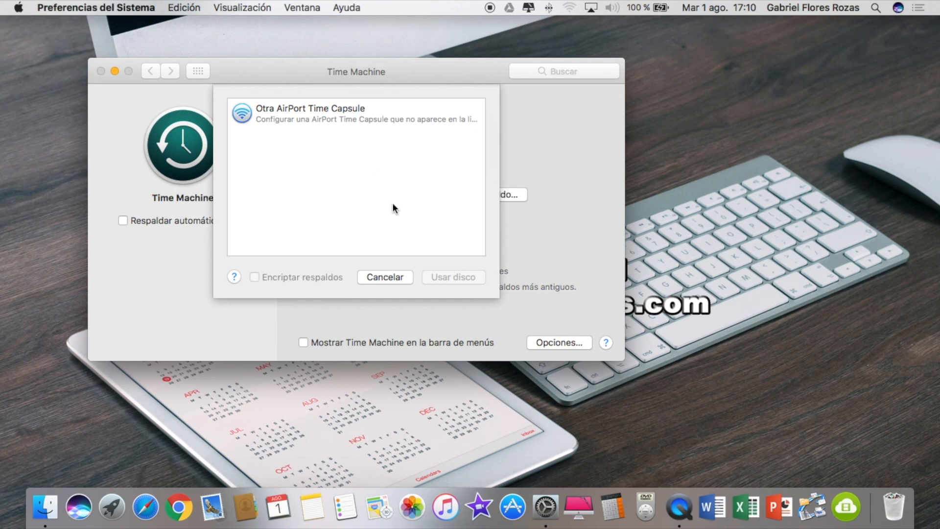
click(383, 278)
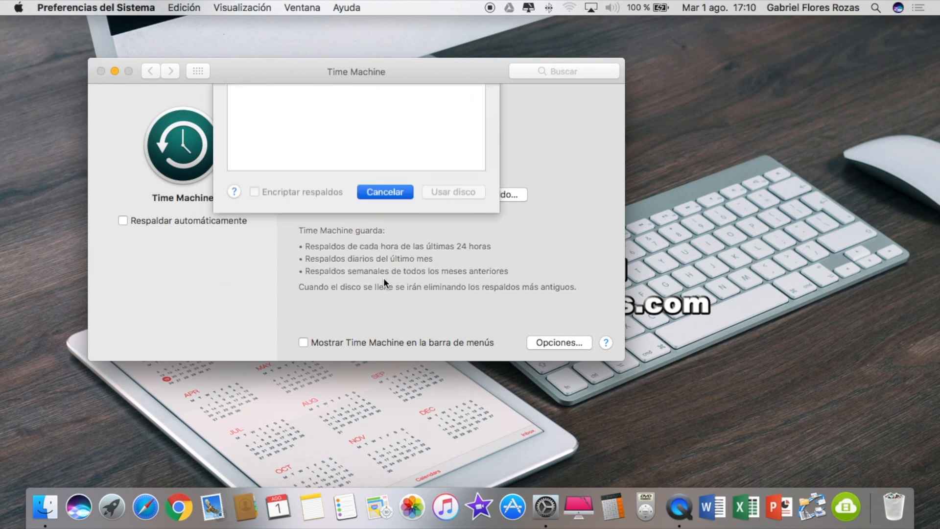
- Open the Accesibilidad settings from the settings overview and view the VoiceOver and Zoom options
click(199, 72)
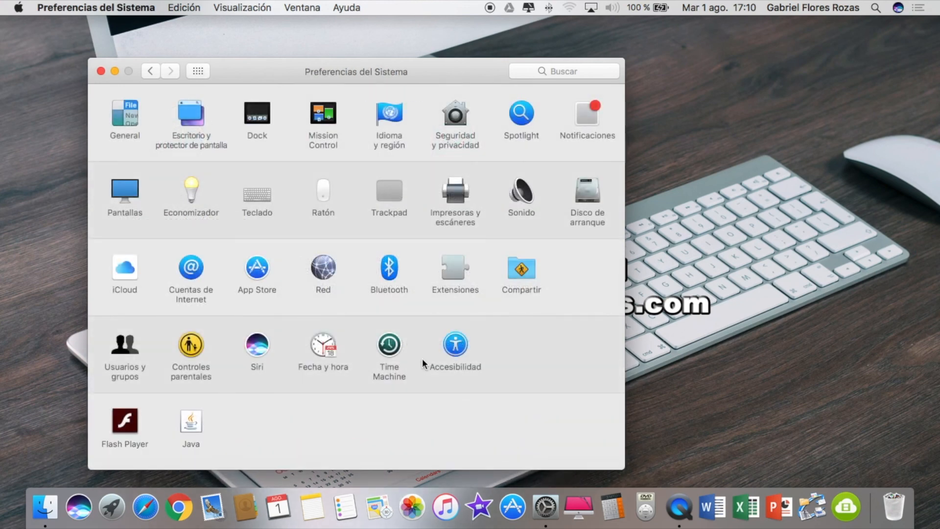
click(455, 344)
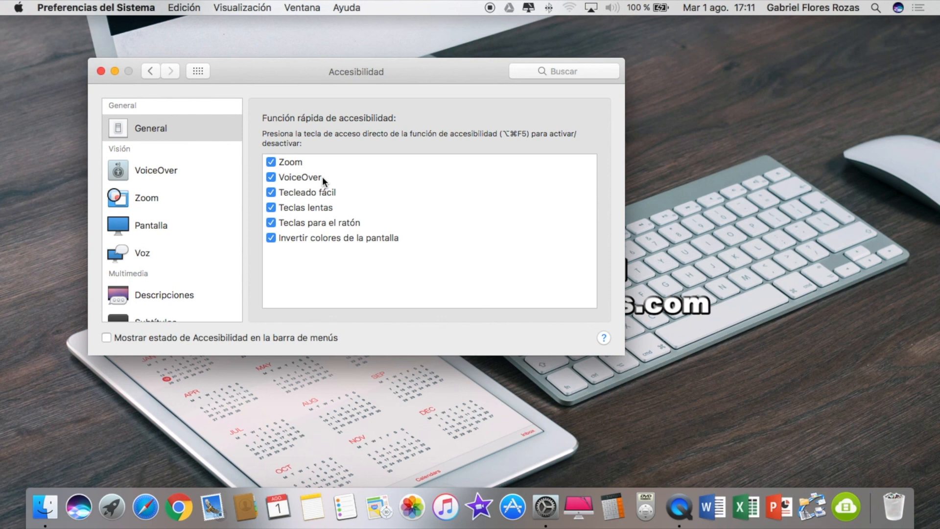
click(162, 170)
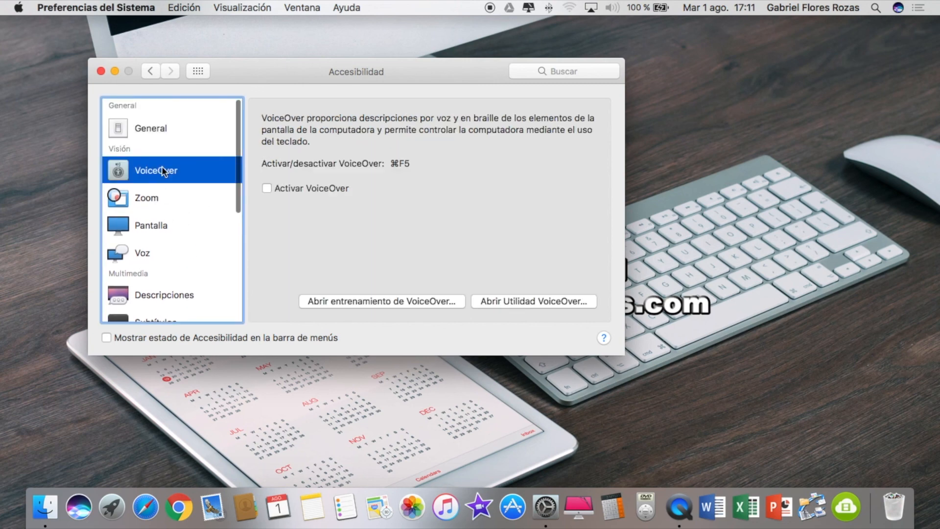
click(162, 208)
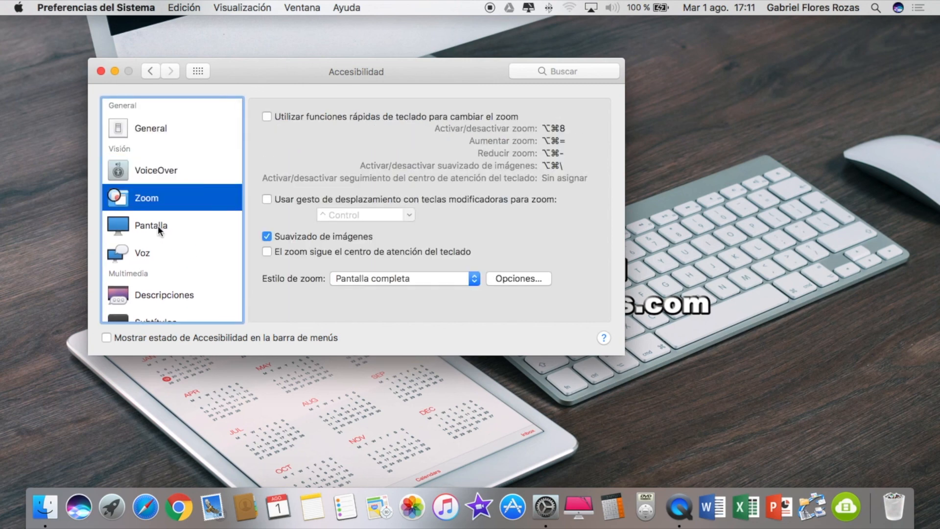
- Try out a larger cursor size in the Pantalla accessibility options, and return the size to Normal
click(158, 226)
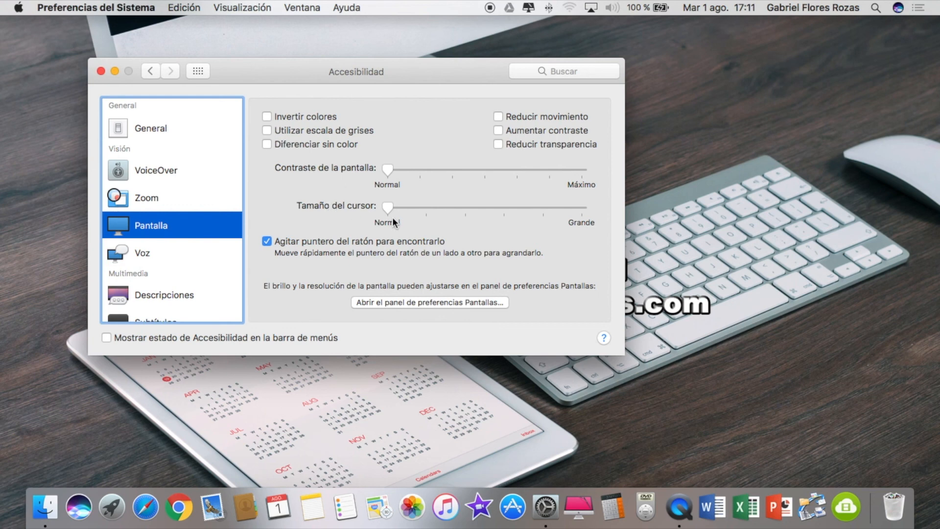
drag(388, 208, 542, 208)
drag(582, 207, 309, 225)
- In the Voz accessibility options, preview the system voice at the normal, fastest and slowest speaking speeds
click(139, 248)
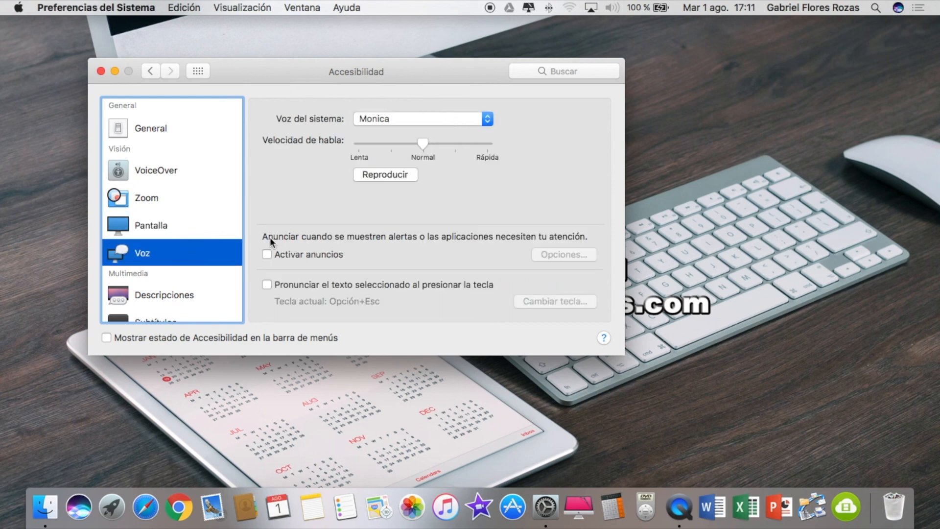
click(392, 173)
drag(424, 146, 487, 143)
click(392, 173)
drag(487, 143, 294, 135)
click(390, 176)
- Change the system voice to Jorge and play a sample of it
click(486, 119)
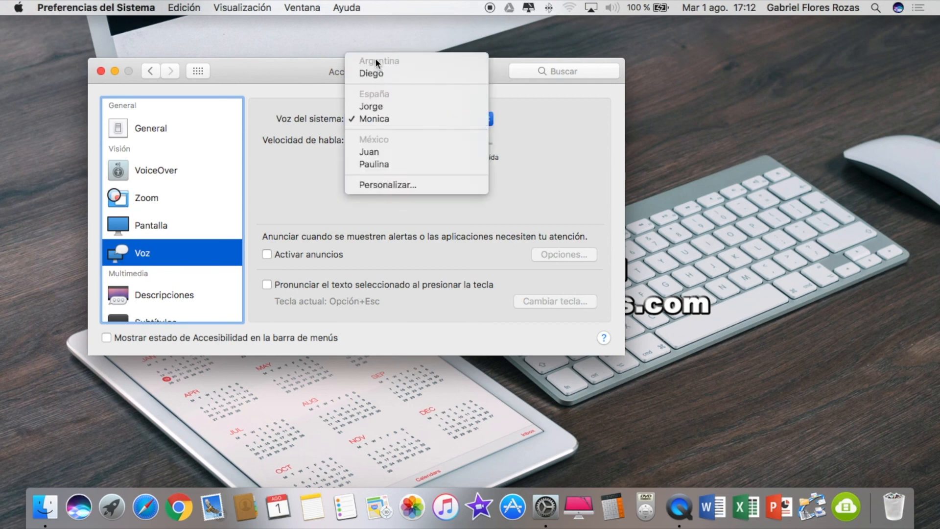
click(382, 107)
click(396, 177)
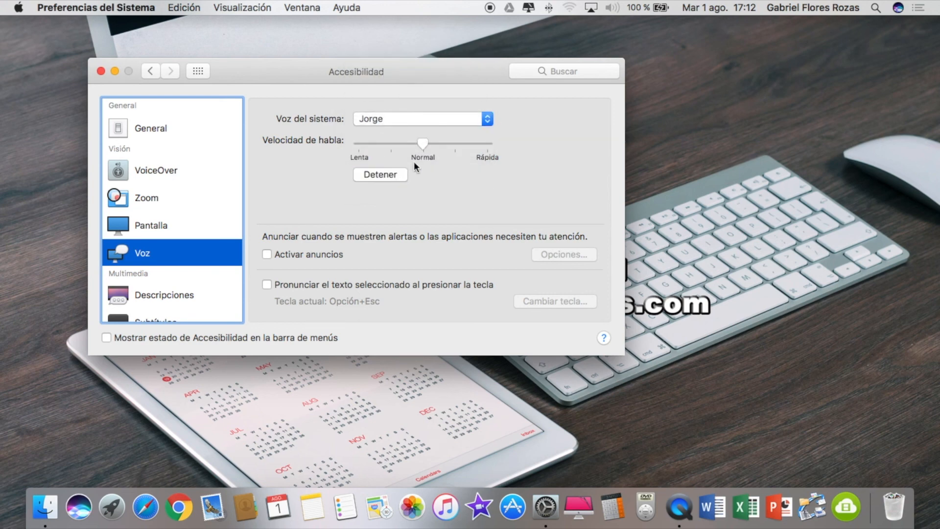
- Play the Jorge voice at a faster speaking speed and bring the speed back near Normal
drag(422, 142, 481, 141)
click(390, 174)
drag(488, 143, 431, 144)
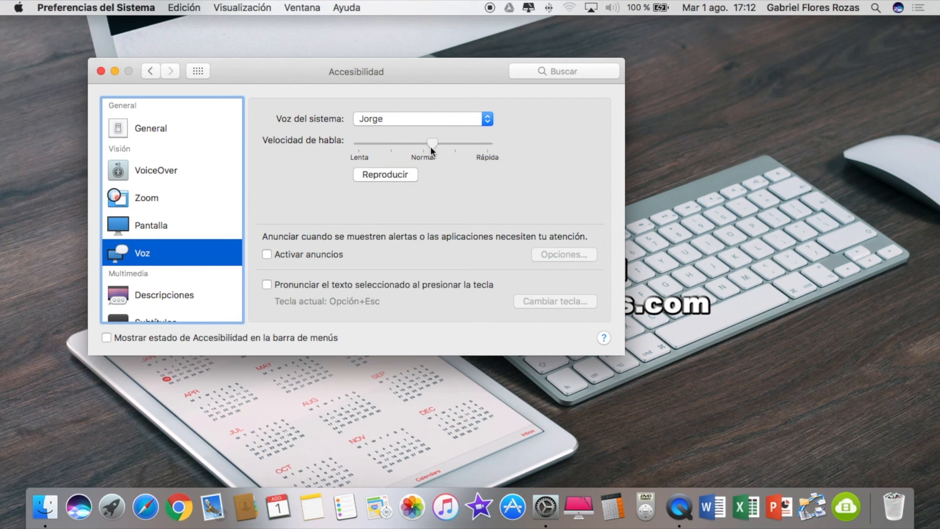
- Change the system voice to Diego and preview it at the normal speed and at a faster speaking speed
click(477, 115)
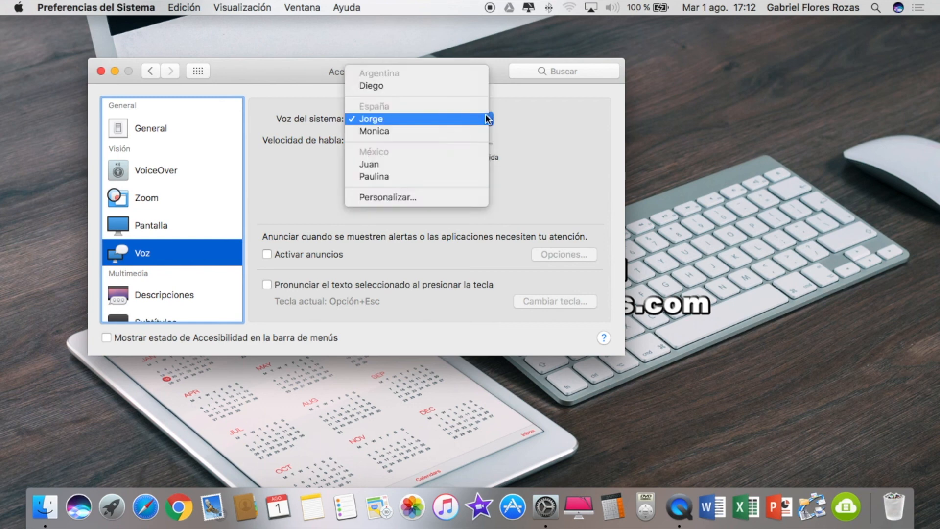
click(381, 86)
click(399, 179)
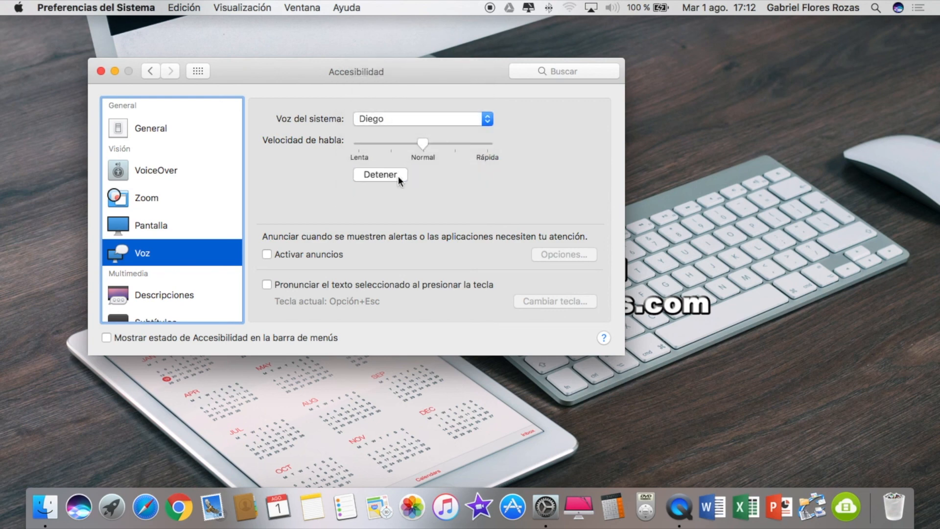
drag(423, 142, 478, 143)
click(358, 175)
- Open the list for customizing the system voices and mark the Chino (China) voice Ting-Ting for download
click(487, 119)
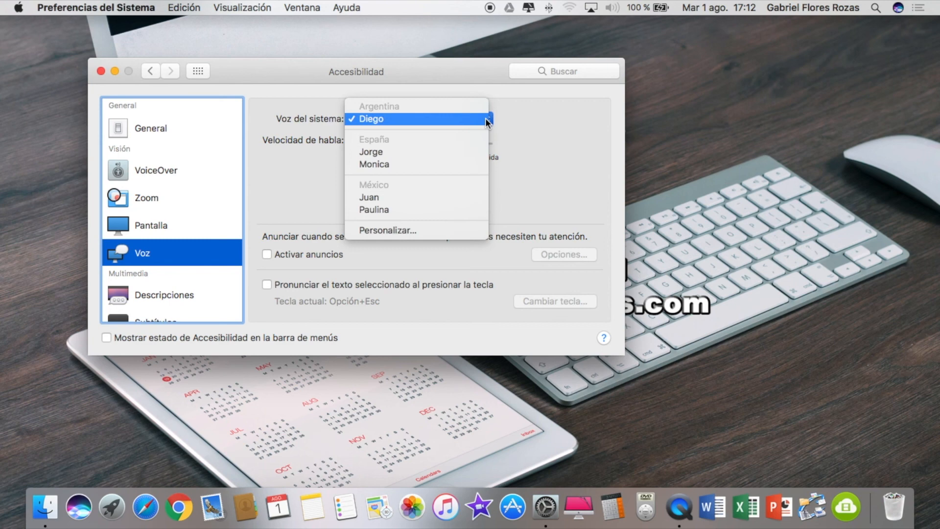
click(384, 230)
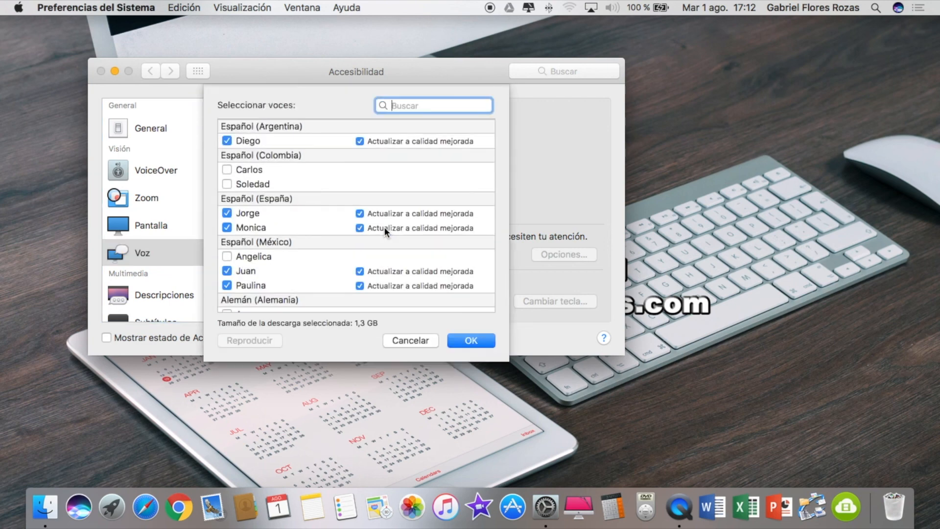
scroll(320, 233, down, 5)
scroll(320, 234, up, 5)
scroll(320, 233, down, 5)
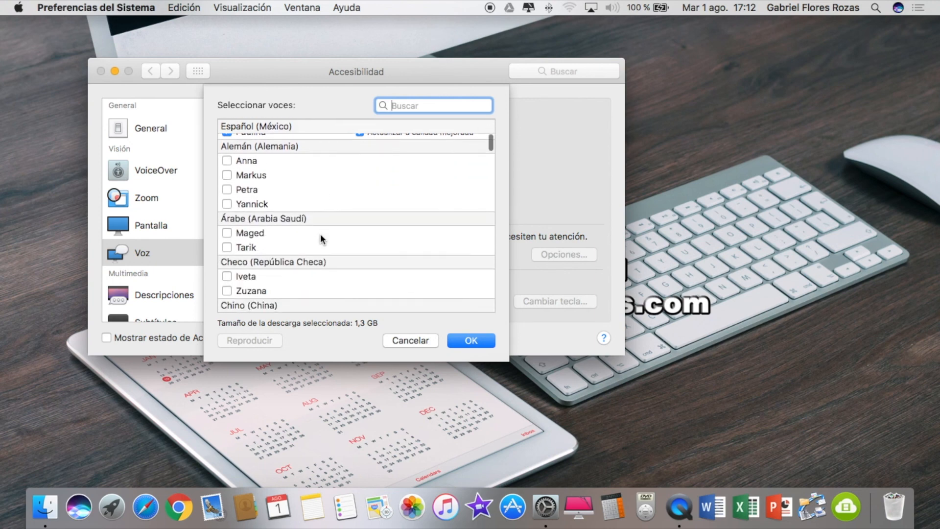
scroll(320, 233, down, 8)
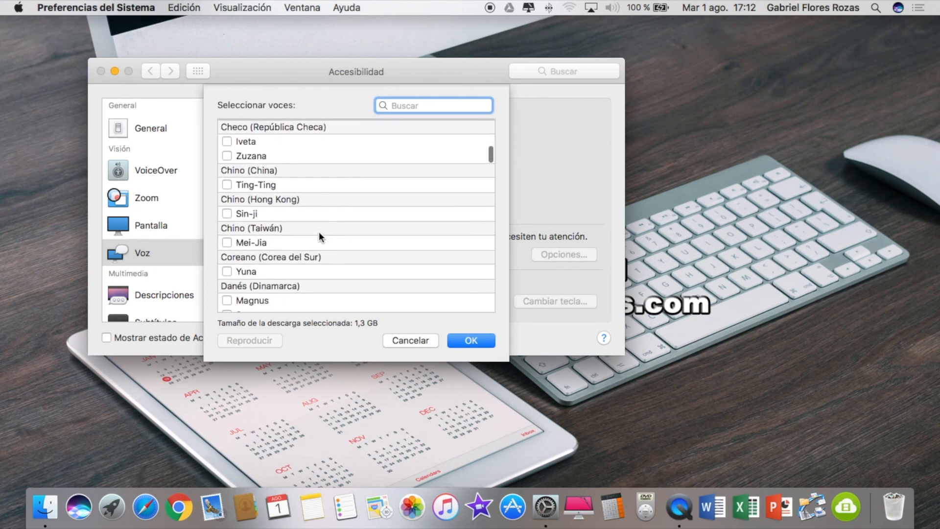
scroll(318, 235, up, 4)
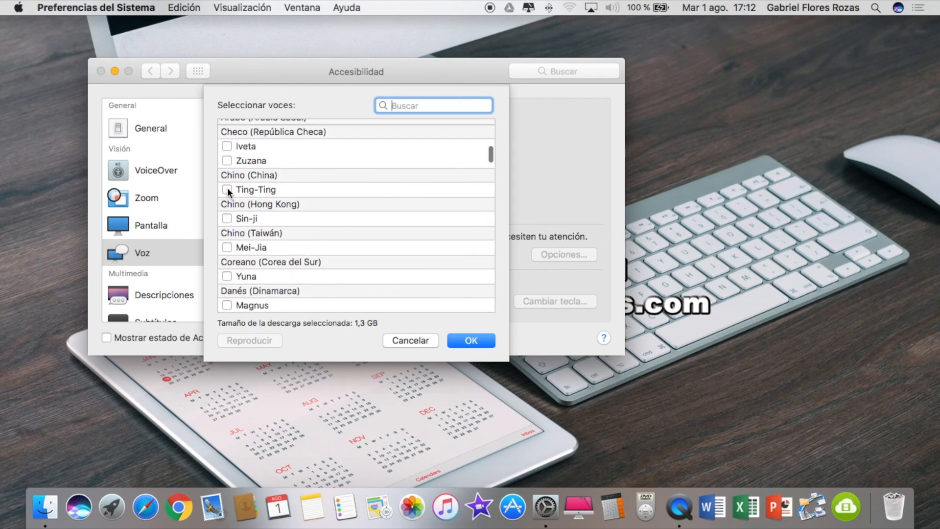
click(226, 190)
- Examine the remaining languages in the voice list, search it for CHILE, and leave the voice selection without saving
scroll(410, 271, down, 4)
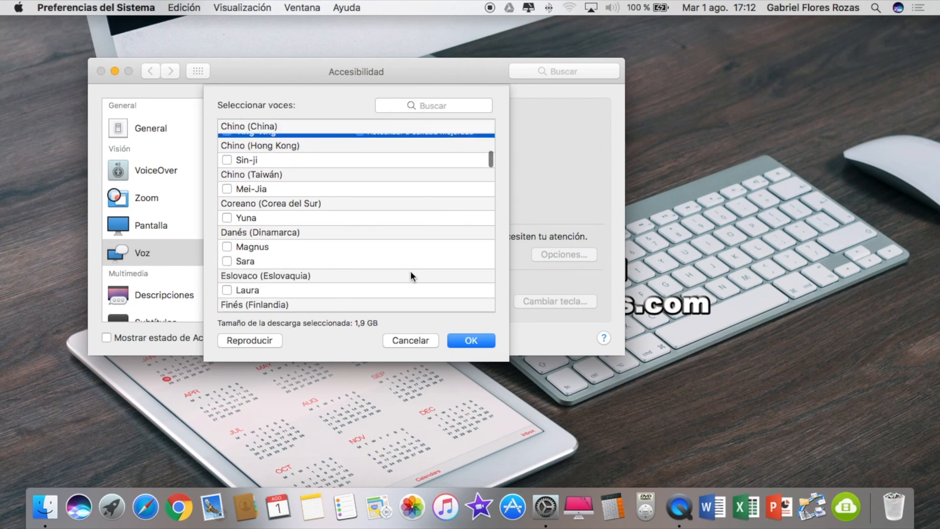
scroll(410, 272, up, 2)
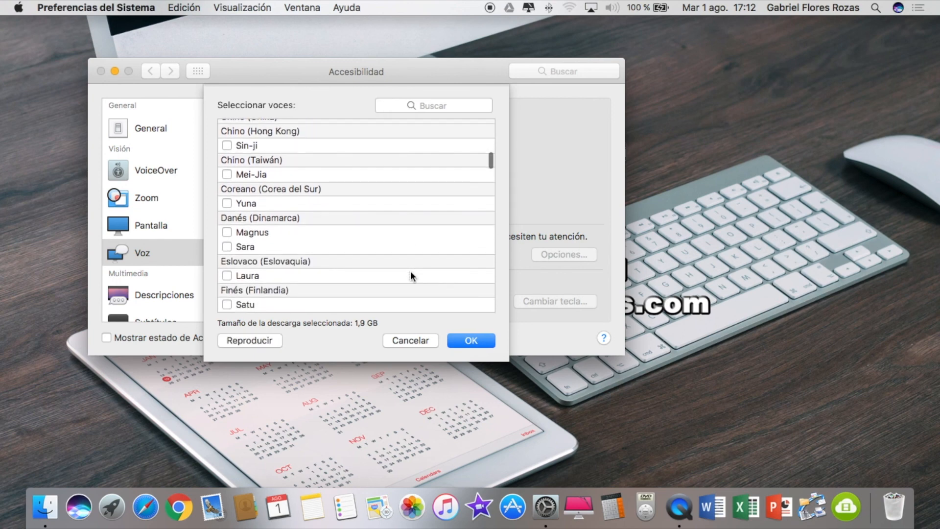
scroll(411, 272, down, 4)
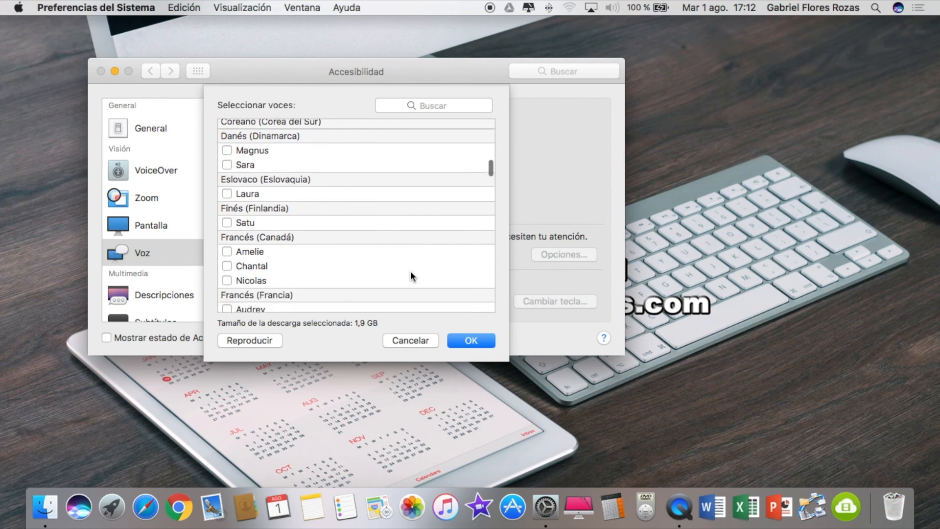
scroll(410, 275, down, 4)
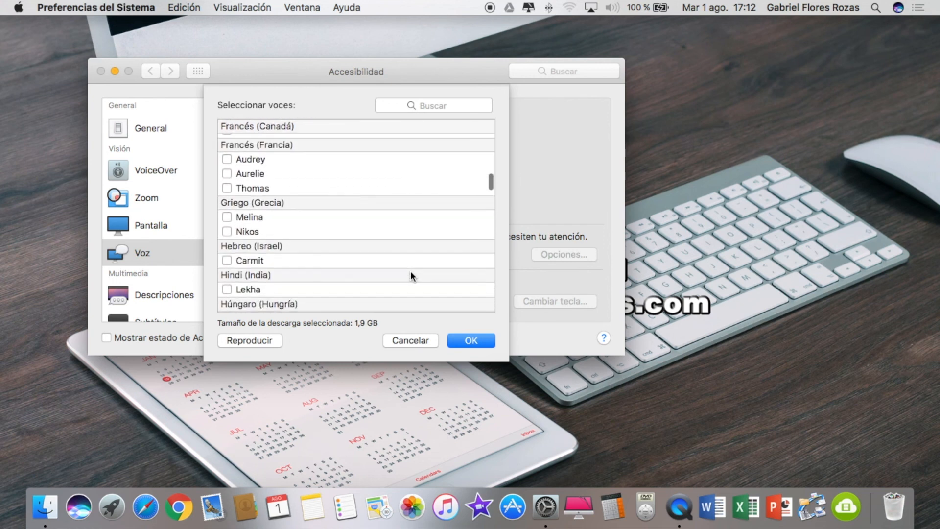
scroll(410, 276, down, 5)
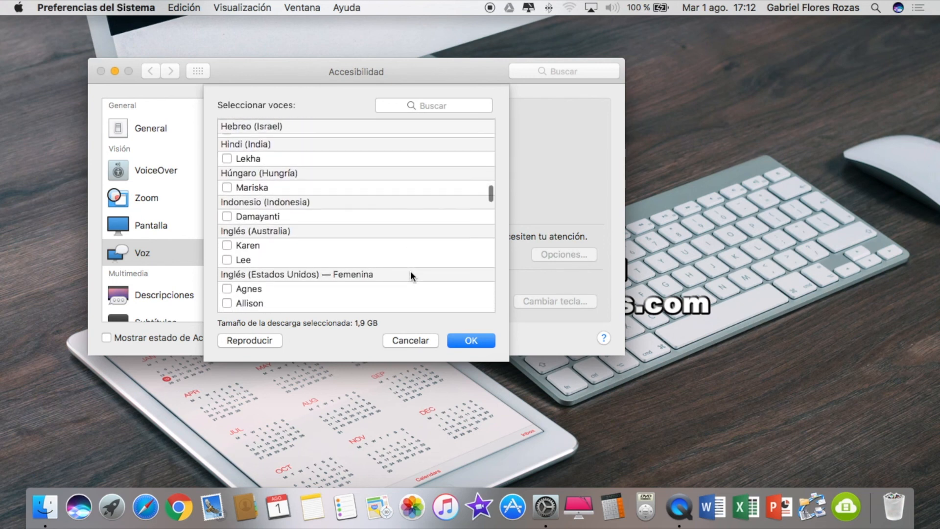
scroll(410, 272, down, 1)
click(447, 107)
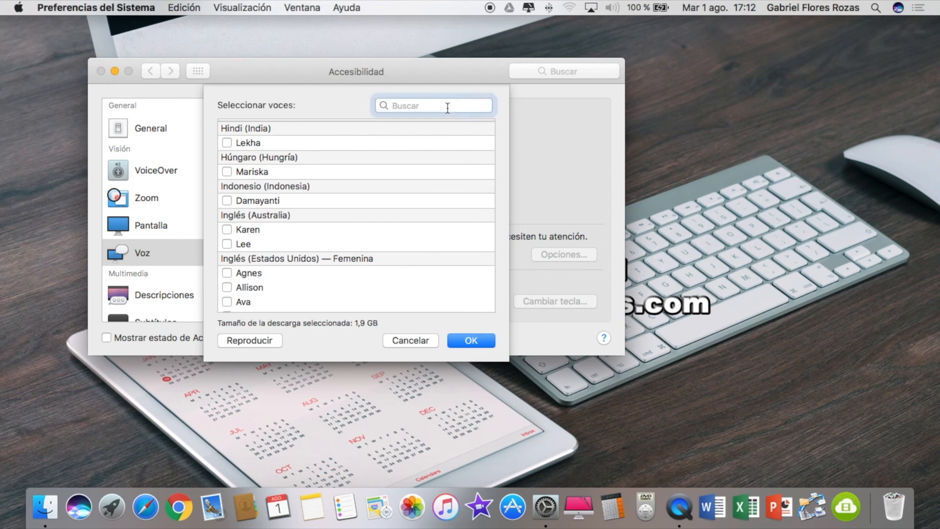
text(CHILE)
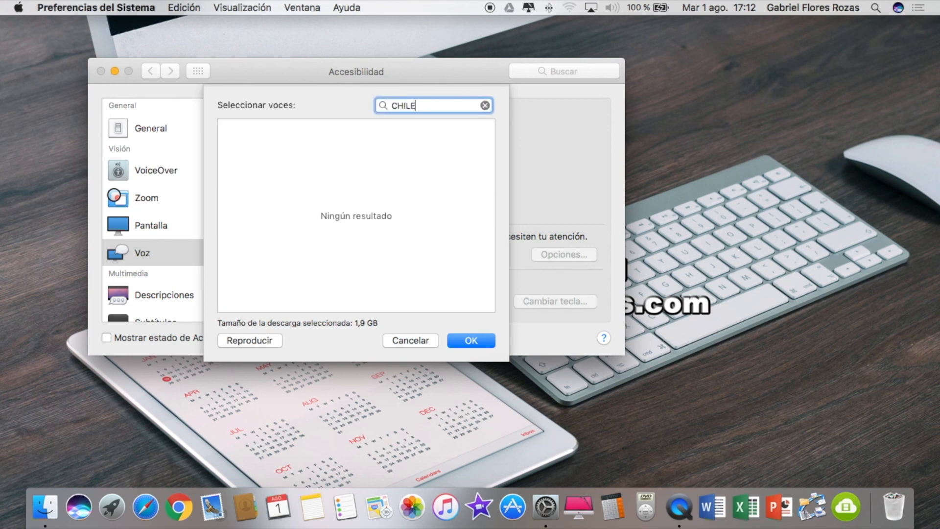
click(419, 343)
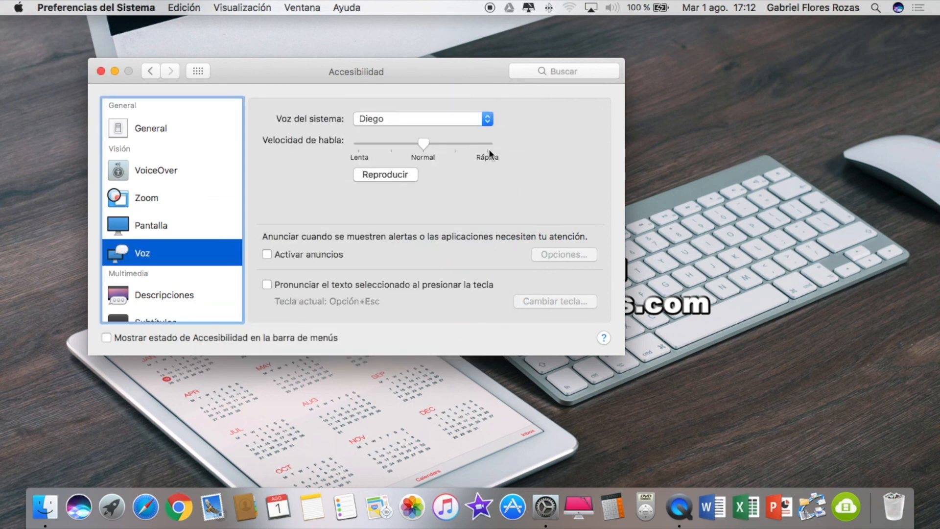
- Change the system voice to Monica and try a slower speaking speed
click(487, 119)
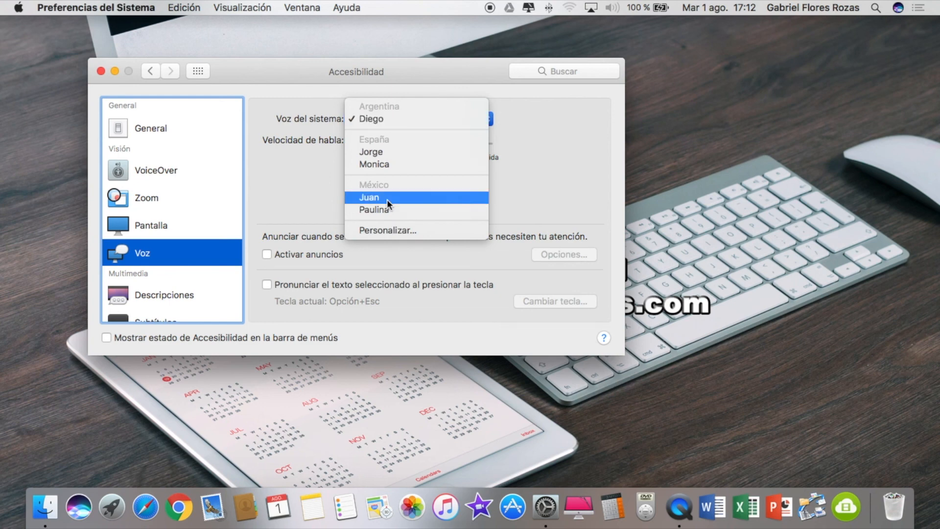
click(389, 164)
drag(417, 142, 360, 143)
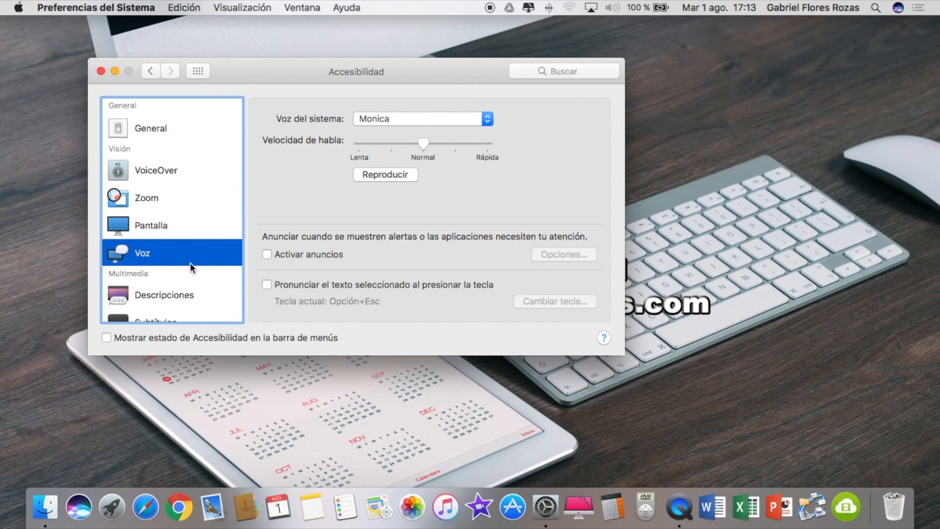
- View the Descripciones, Subtítulos and Audio accessibility options
scroll(189, 263, down, 5)
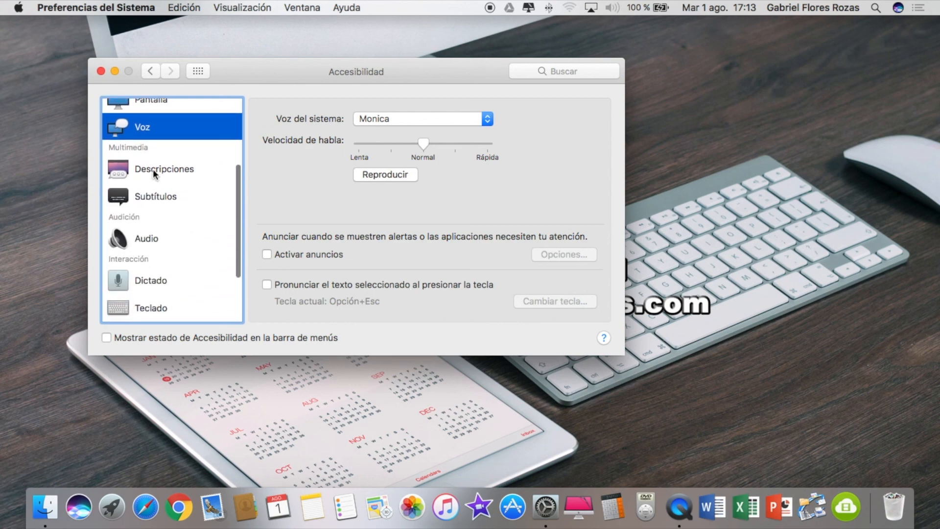
click(152, 168)
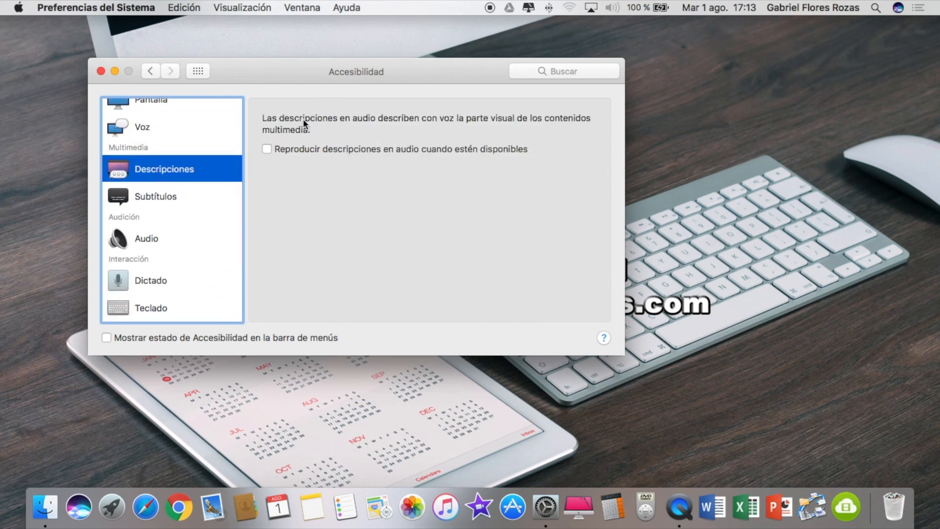
click(130, 200)
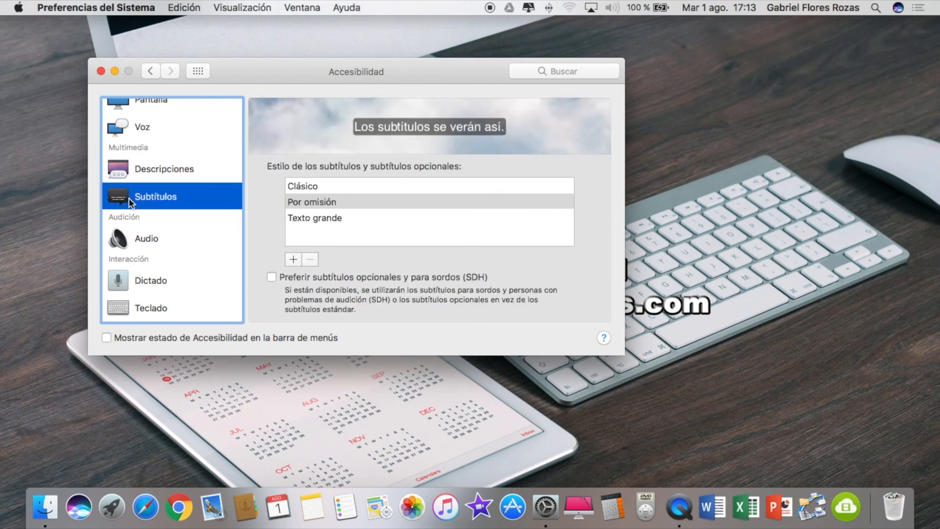
click(140, 239)
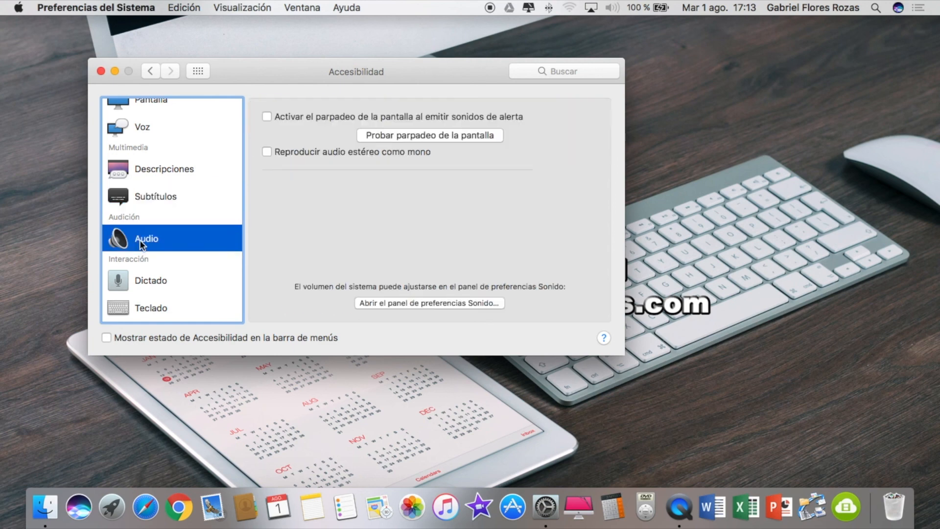
- View the Interacción accessibility options: Dictado, Teclado, Ratón y trackpad, Control por botón and Control de permanencia
scroll(140, 239, down, 3)
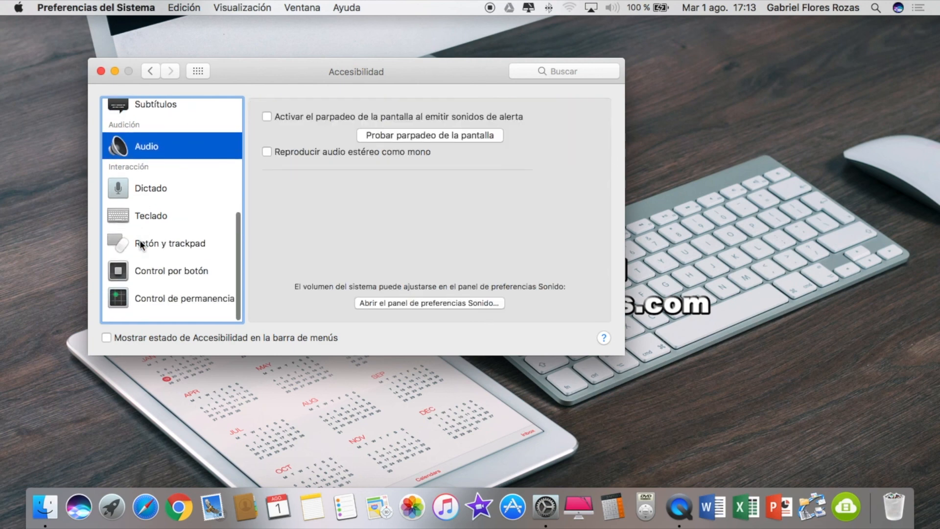
click(146, 201)
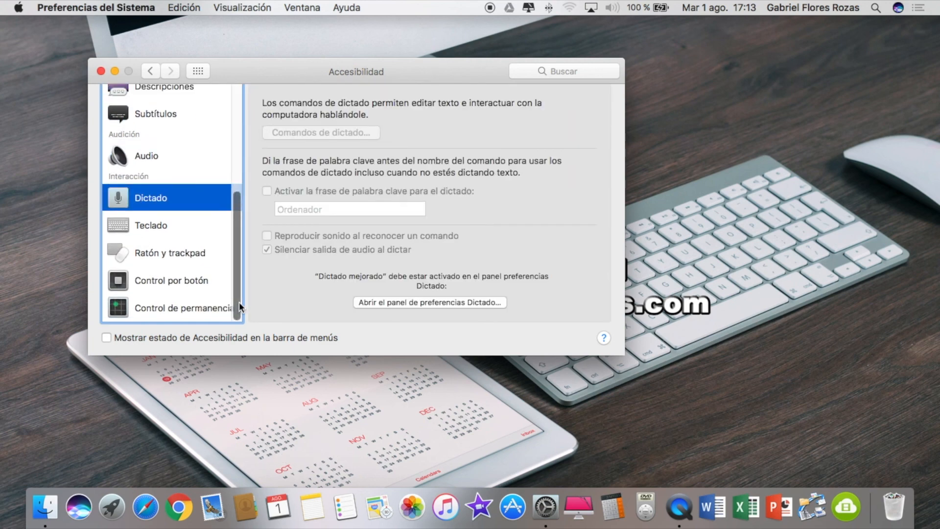
click(147, 226)
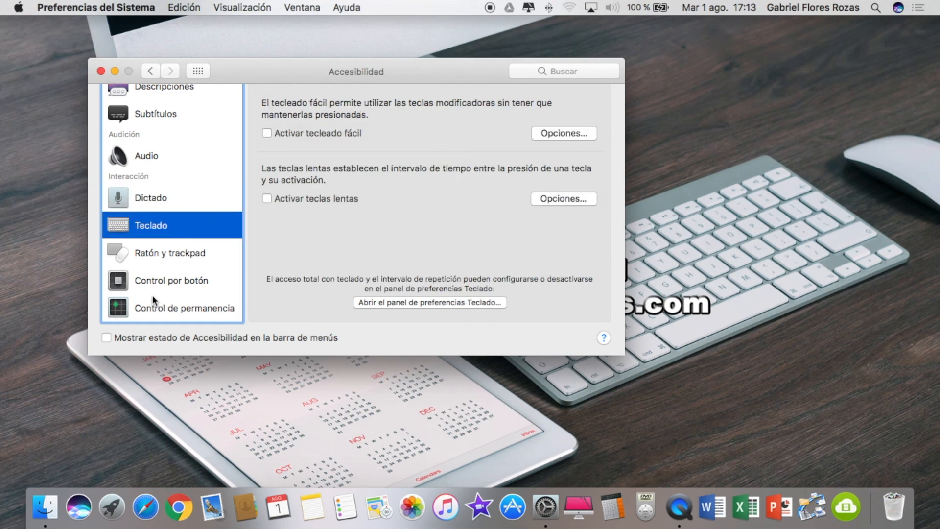
click(170, 256)
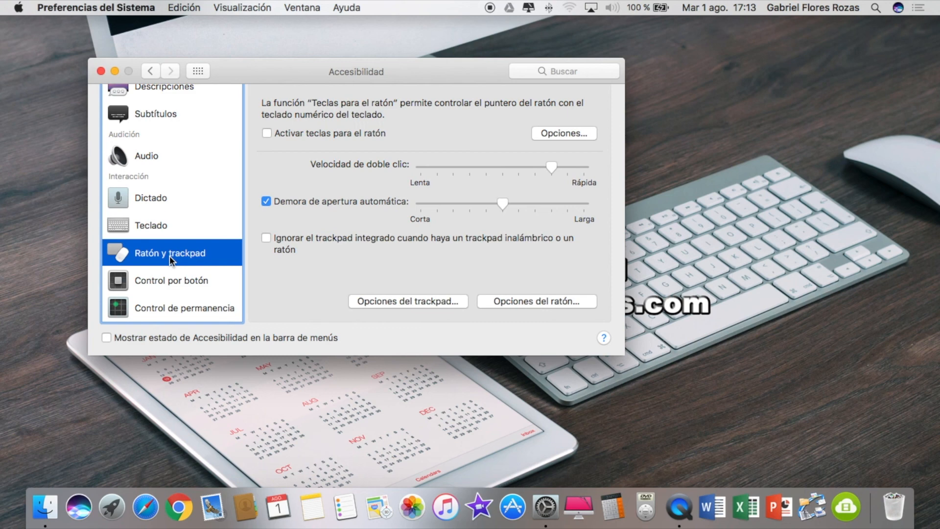
click(148, 287)
scroll(147, 287, down, 1)
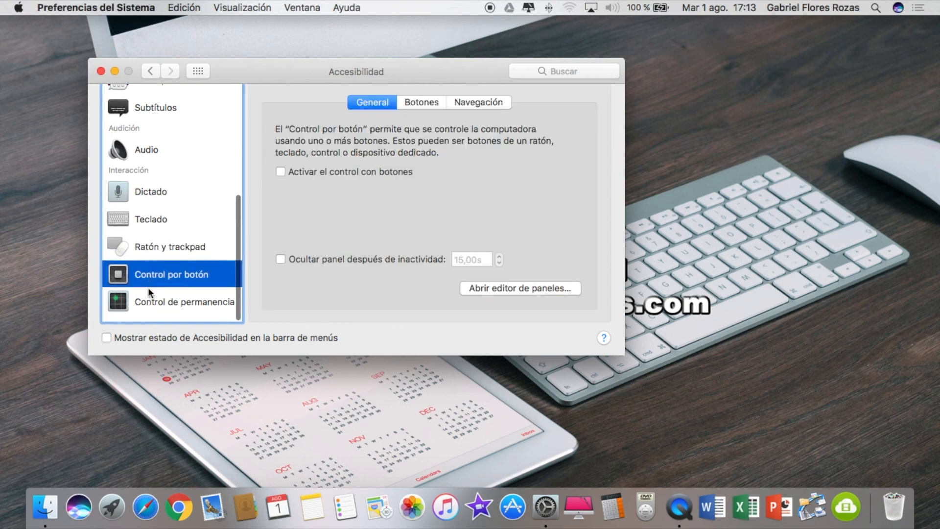
click(174, 307)
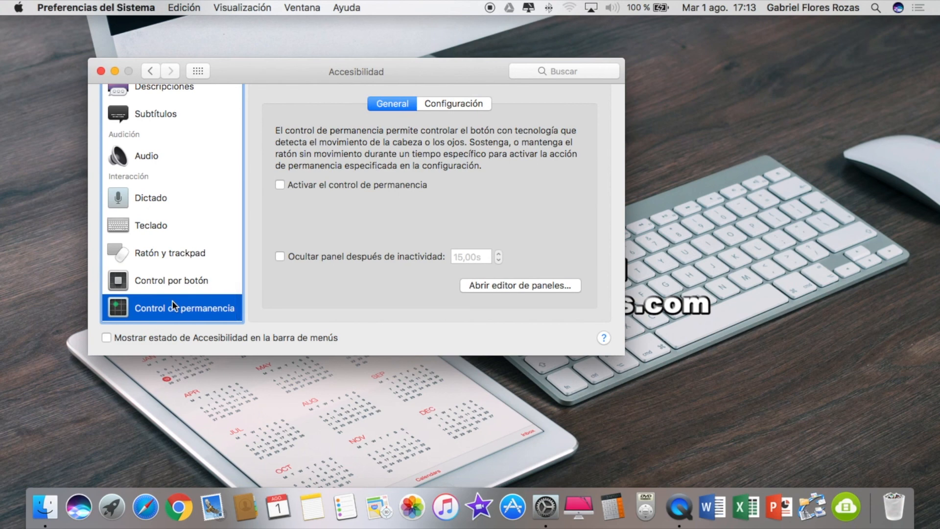
- Return to the overview of all settings and close the preferences window
click(203, 70)
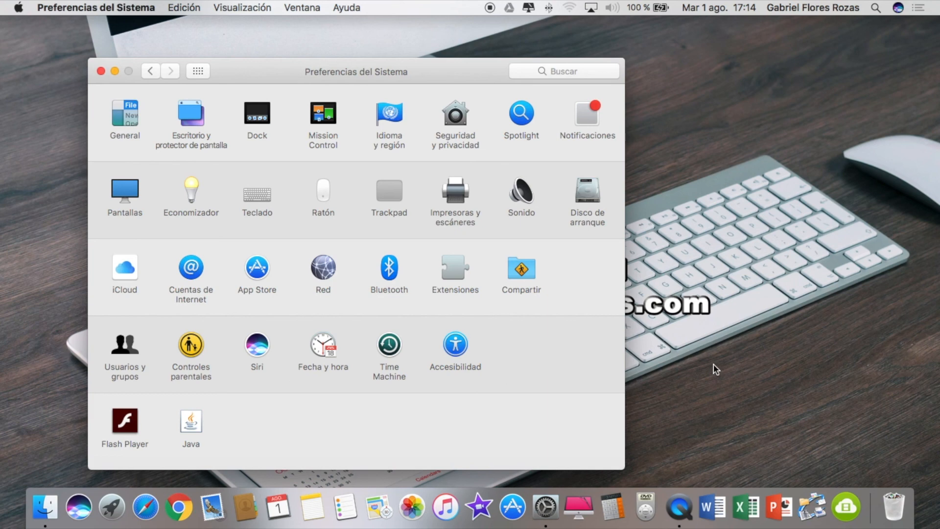
click(101, 71)
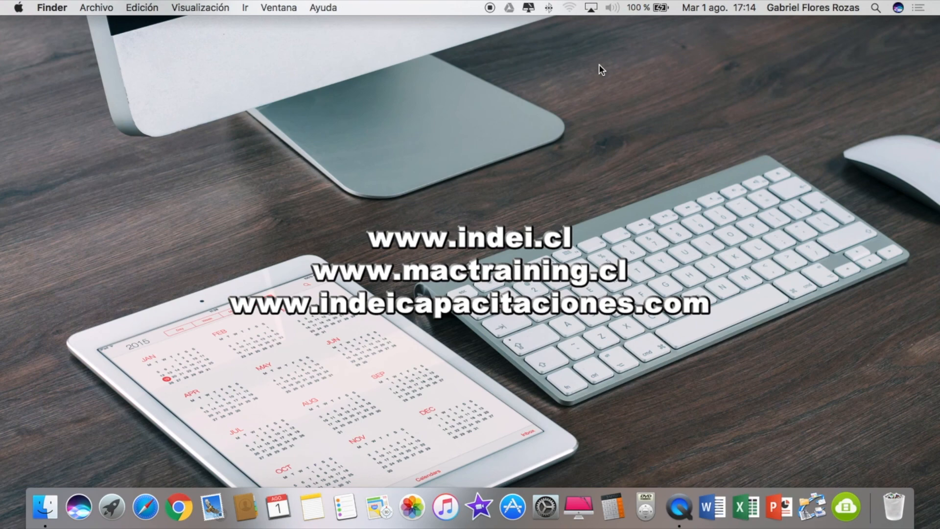